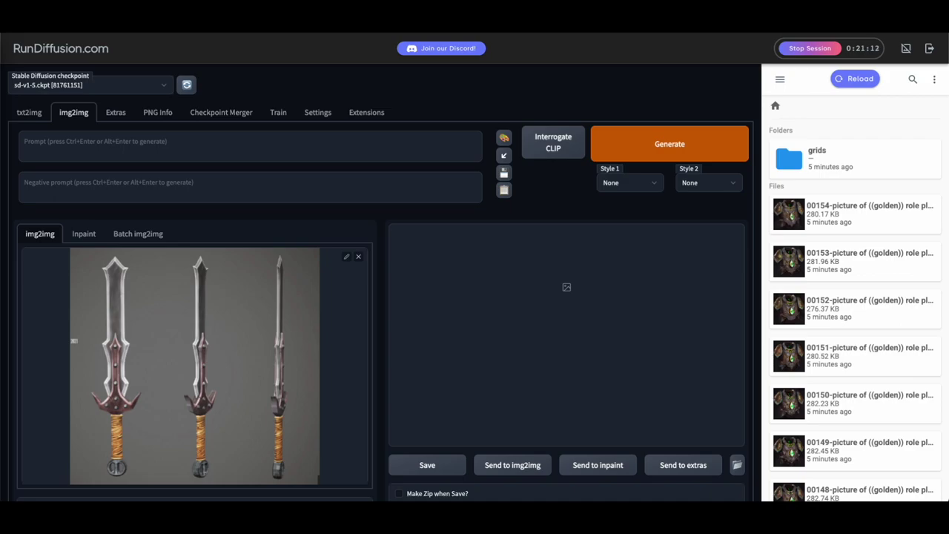
Put the cursor in the empty img2img prompt field, ready to write the description.
click(101, 146)
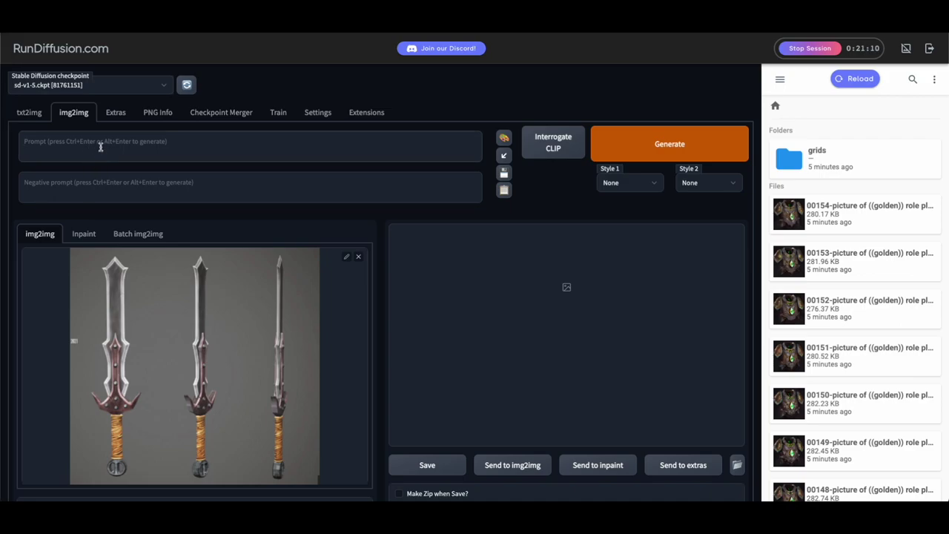
Enter the prompt 'image of a role playing game sword, intricate details, unreal engine, 4k, high resolution, video game'.
text(image of)
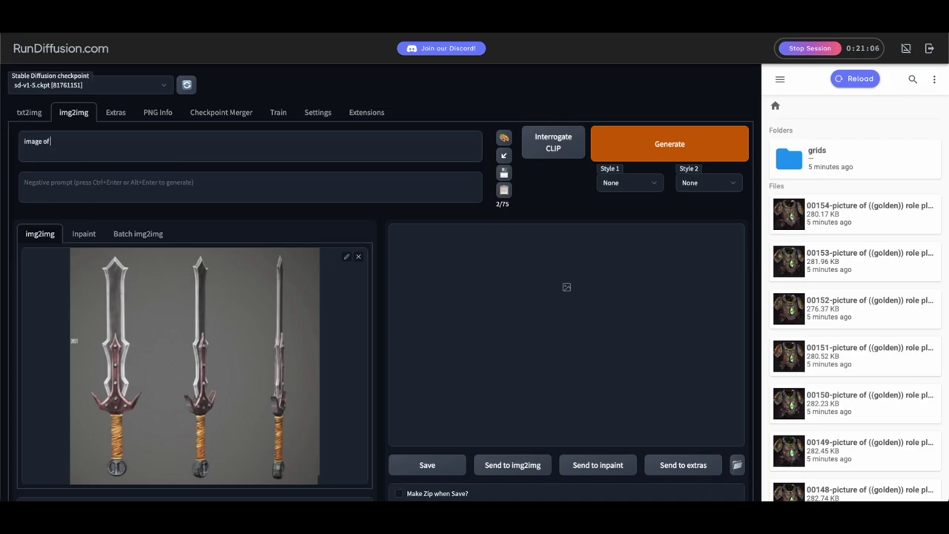
text( a role playing game sword, intricate details,)
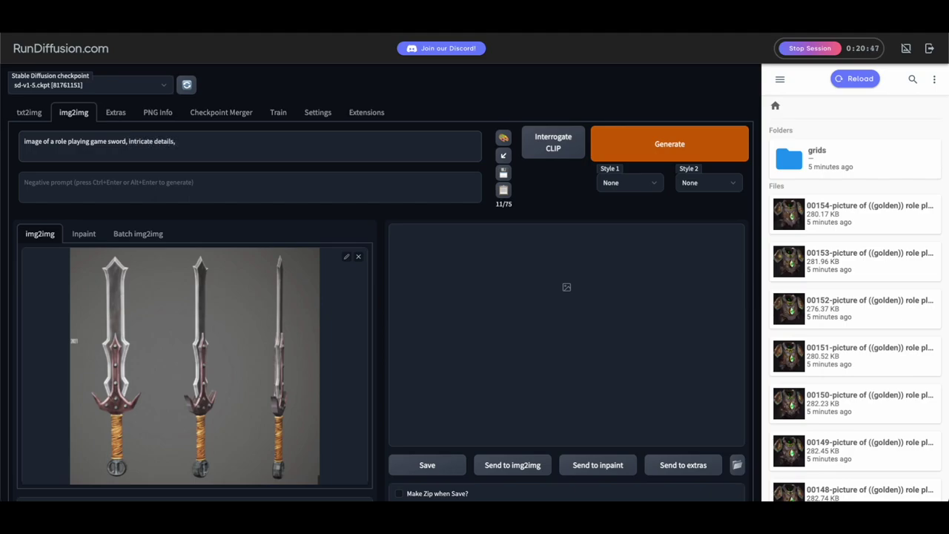
text( unreal engine)
text( 5, )
text(4k, high r)
text(esolution)
text(, video game)
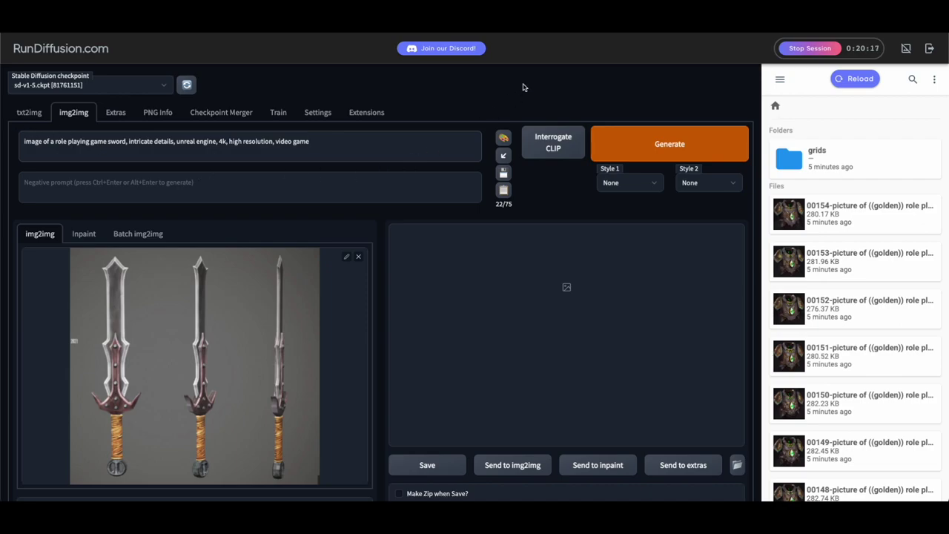
scroll(430, 199, down, 3)
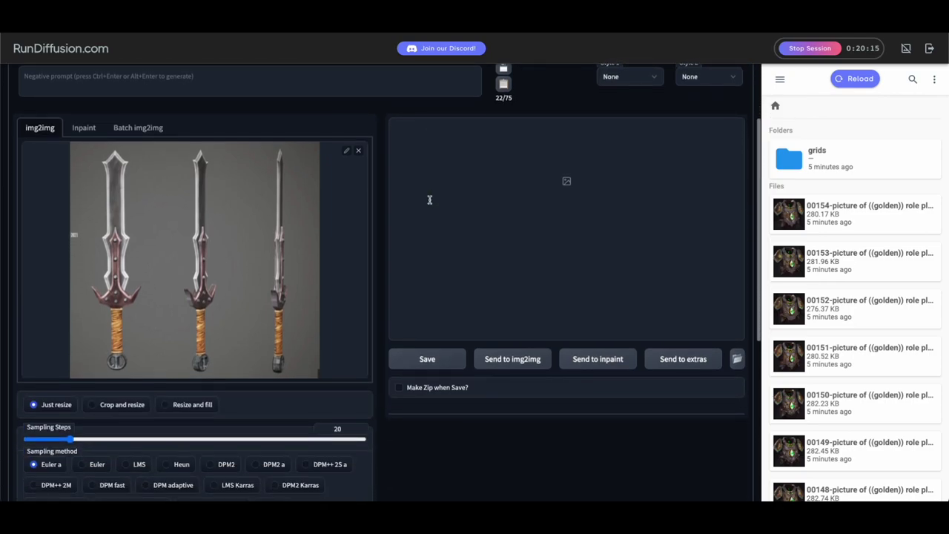
Switch the img2img resize mode to Crop and resize.
scroll(429, 202, down, 8)
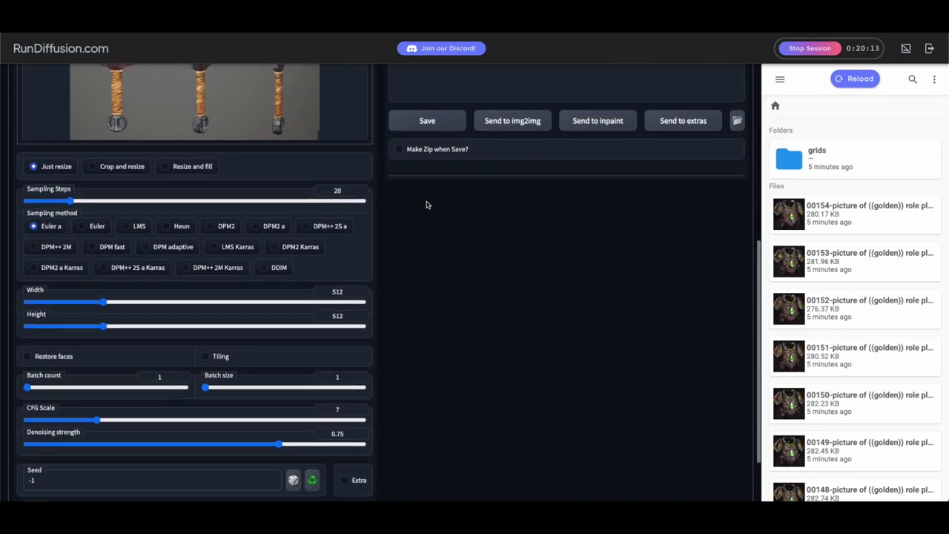
scroll(428, 206, up, 3)
click(126, 203)
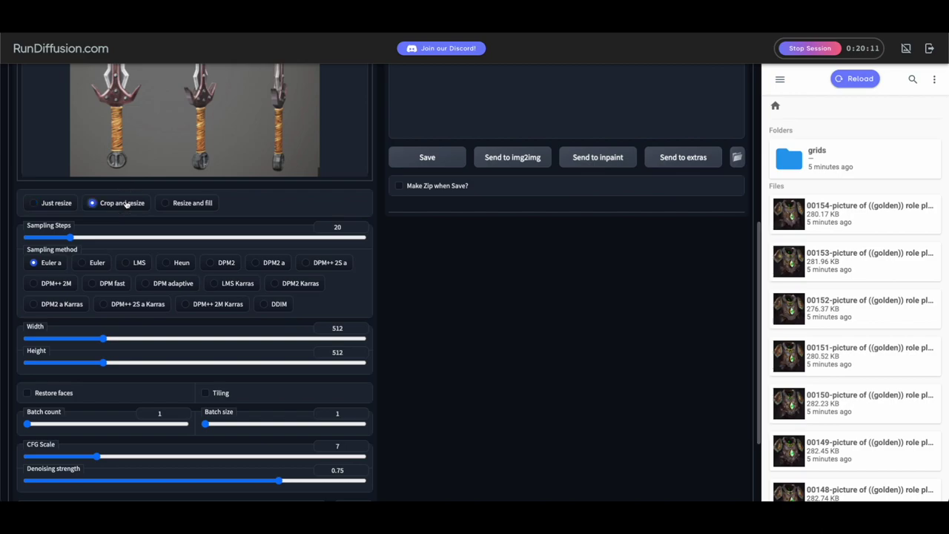
scroll(126, 204, up, 2)
scroll(128, 406, up, 1)
mouse_move(108, 440)
mouse_down()
mouse_move(120, 441)
mouse_move(103, 441)
mouse_up()
Set CFG Scale to 10 and denoising strength to about 0.7.
scroll(169, 383, up, 1)
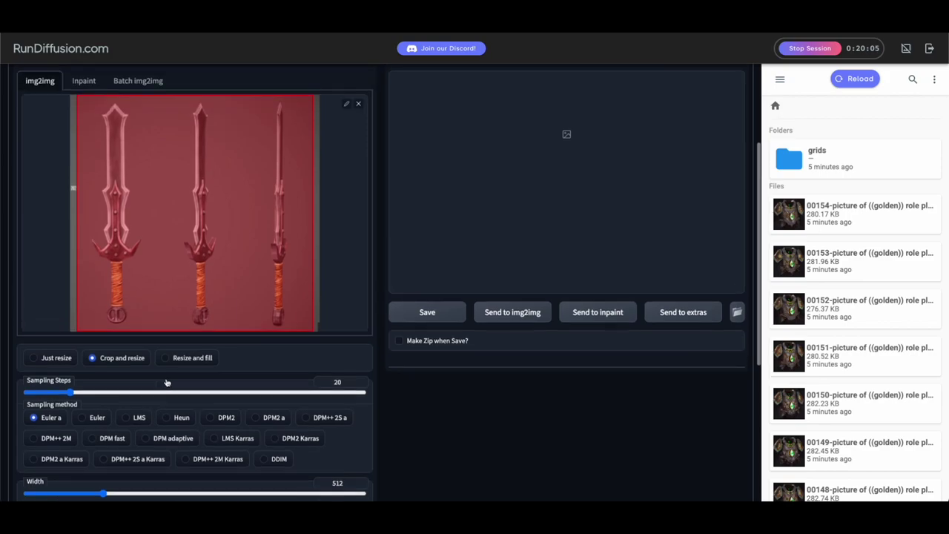
scroll(168, 381, down, 2)
scroll(207, 354, down, 3)
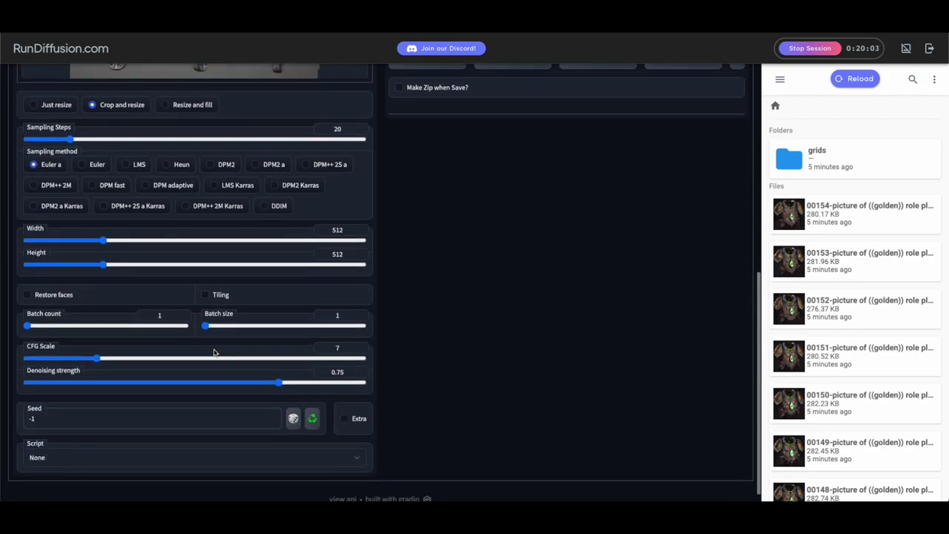
drag(97, 348, 131, 348)
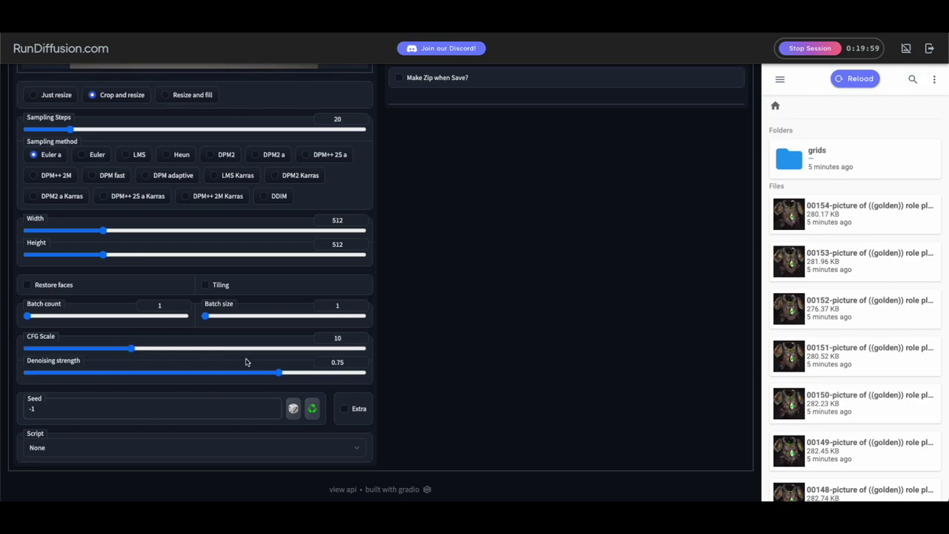
drag(279, 375, 265, 375)
scroll(517, 282, up, 5)
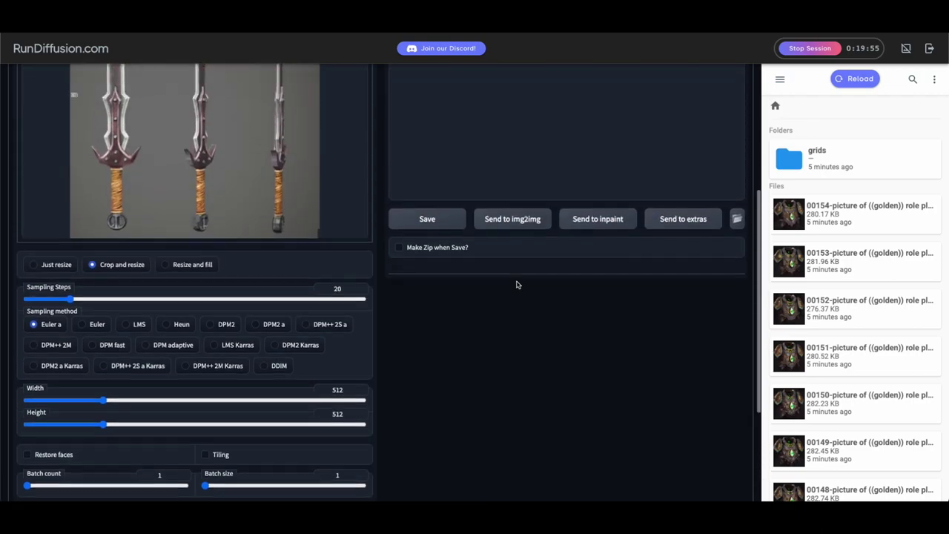
scroll(518, 284, up, 2)
Generate a first variation of the reference swords and inspect it full screen.
click(646, 102)
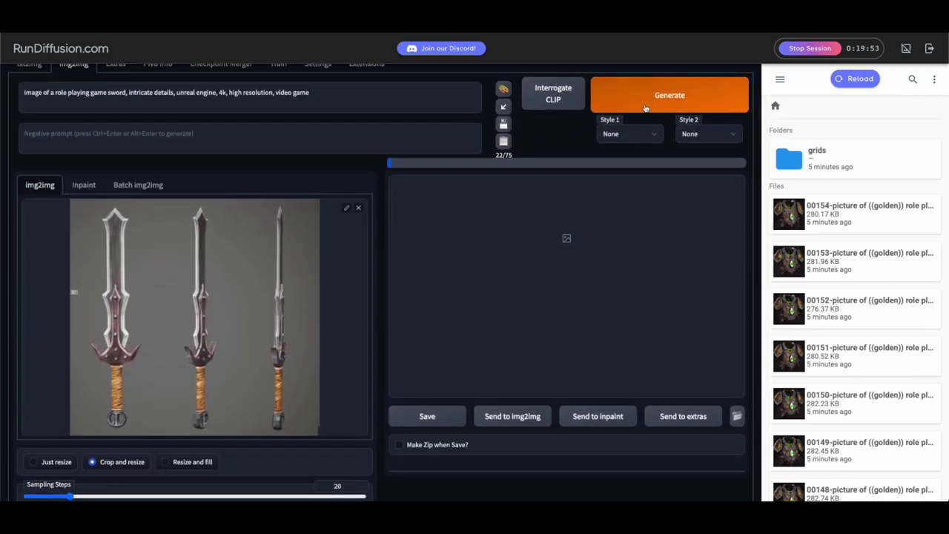
click(858, 80)
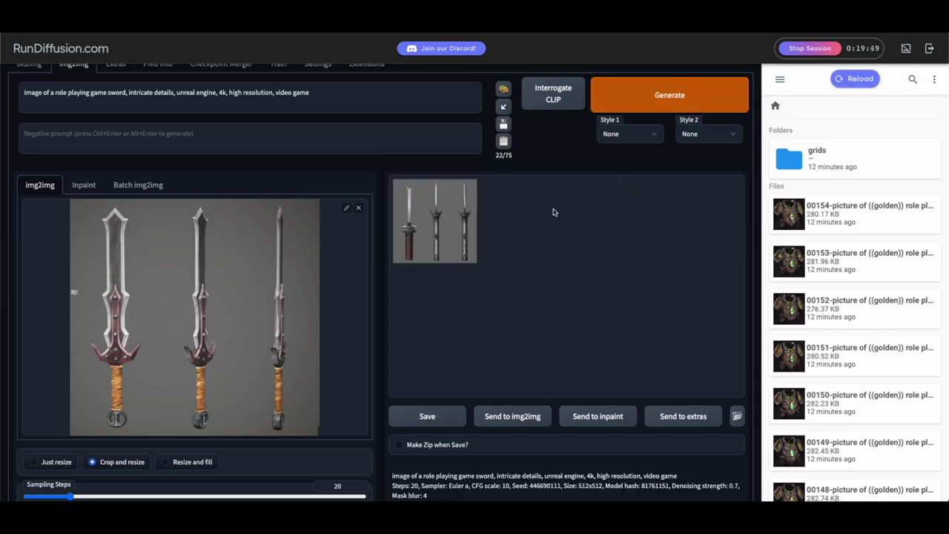
click(439, 220)
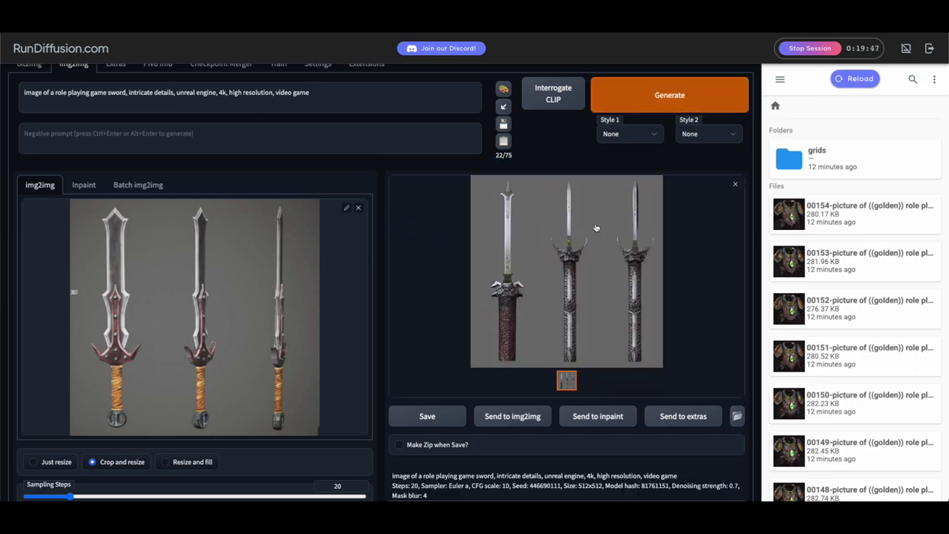
click(689, 233)
click(133, 162)
Lower denoising strength to about 0.57, generate three more variations, and open new file 00157.
scroll(365, 218, down, 5)
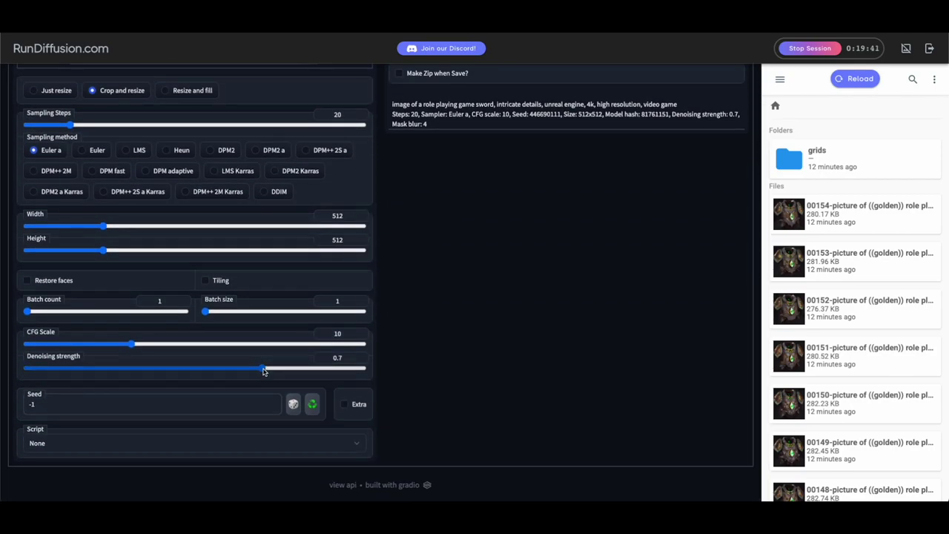
drag(264, 369, 212, 369)
scroll(556, 230, up, 6)
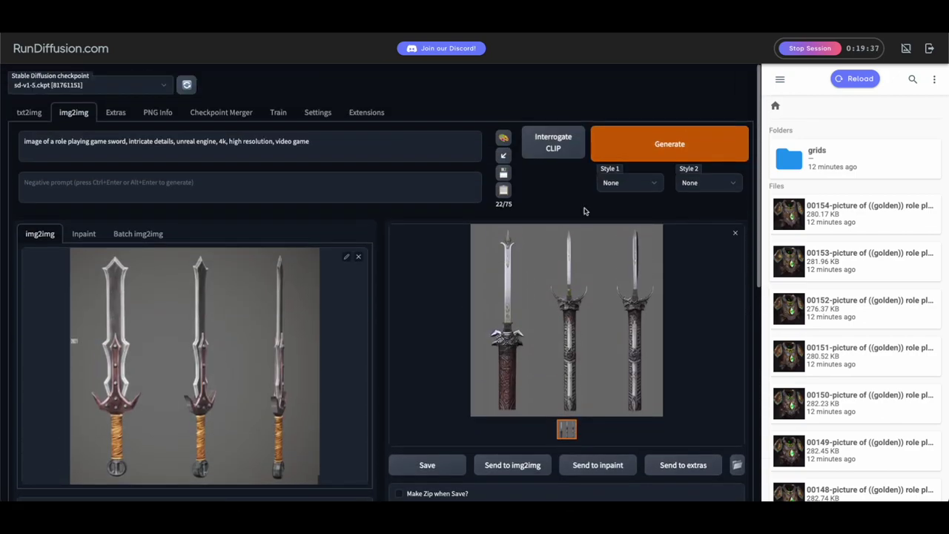
click(629, 139)
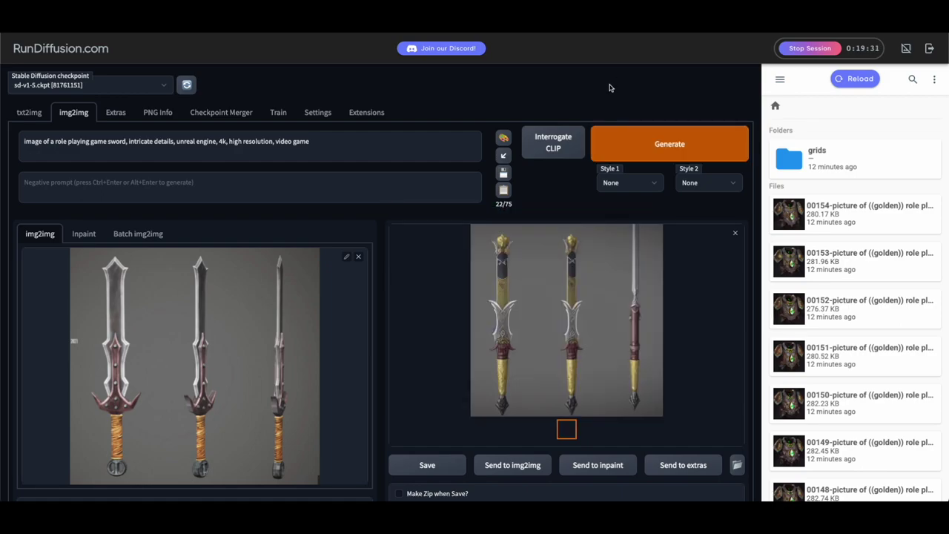
click(634, 141)
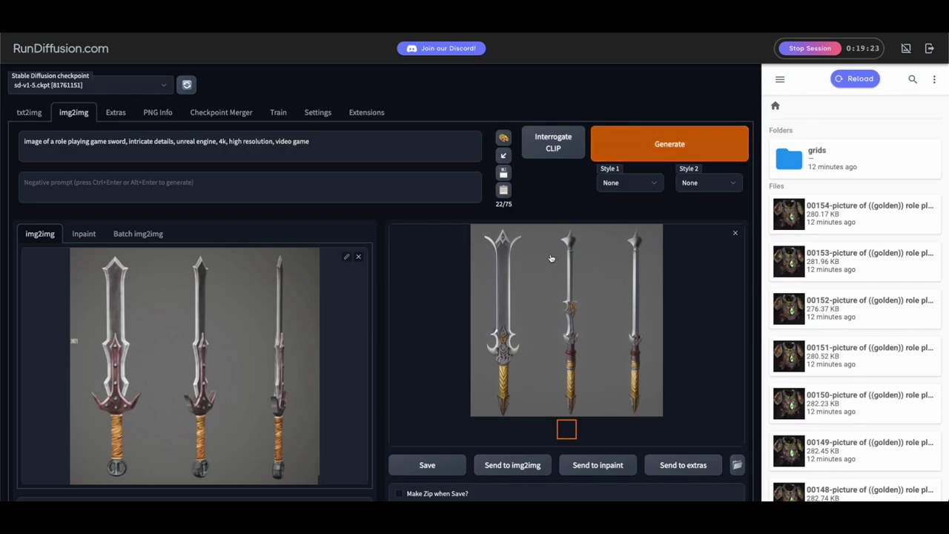
click(617, 146)
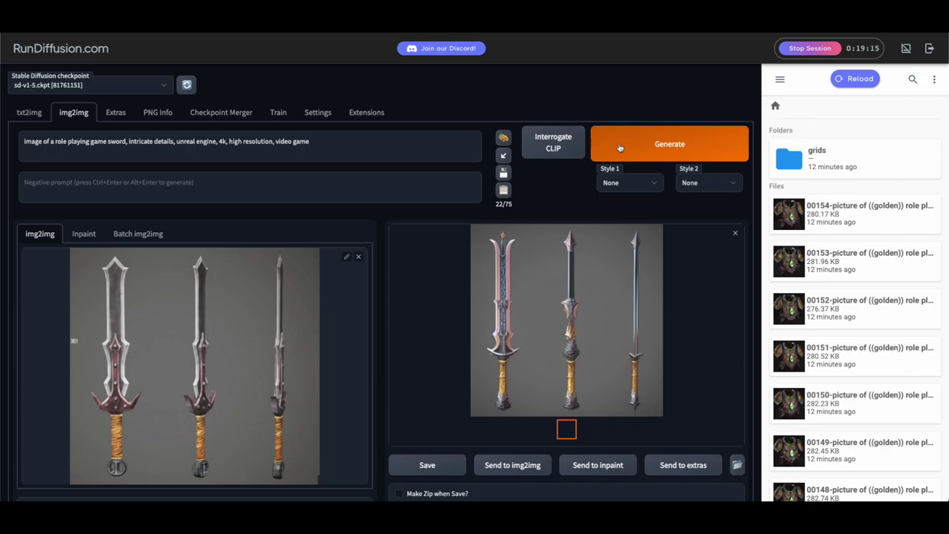
click(852, 78)
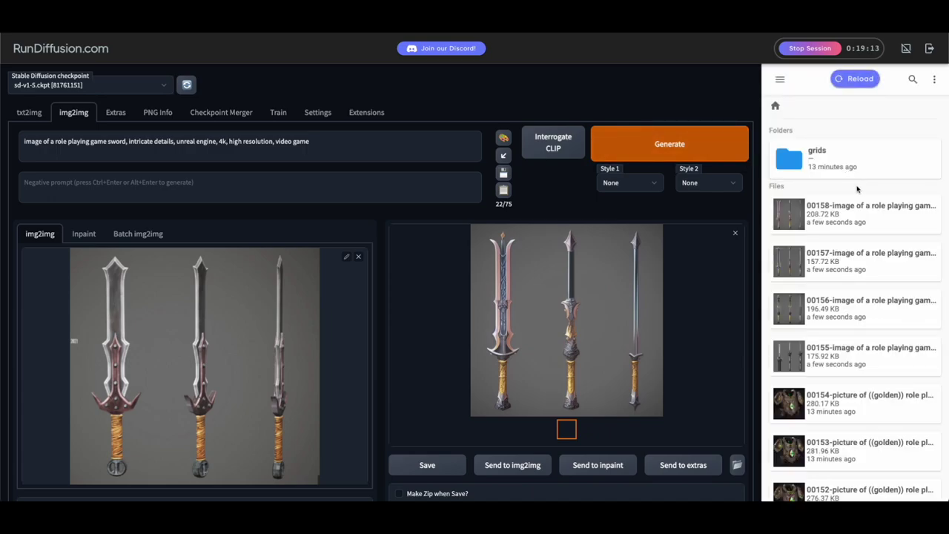
double_click(827, 259)
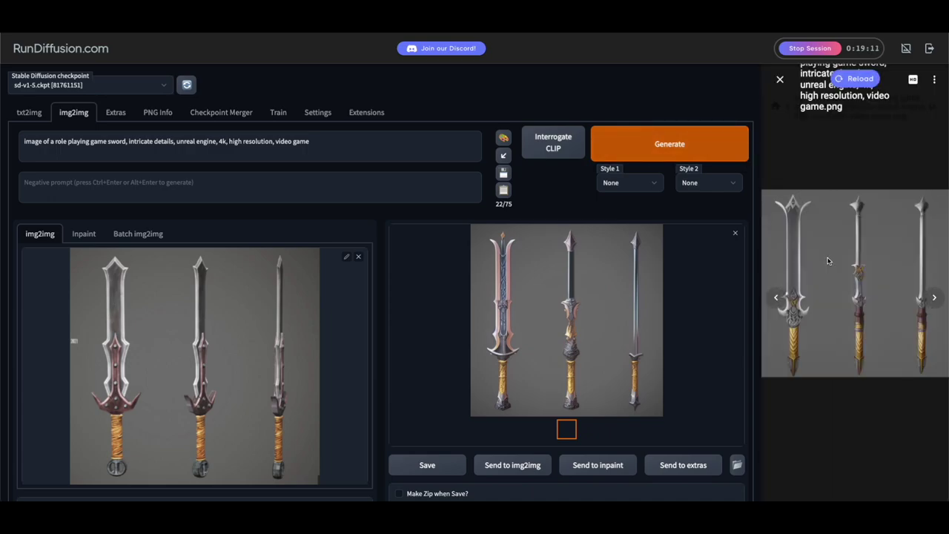
click(778, 300)
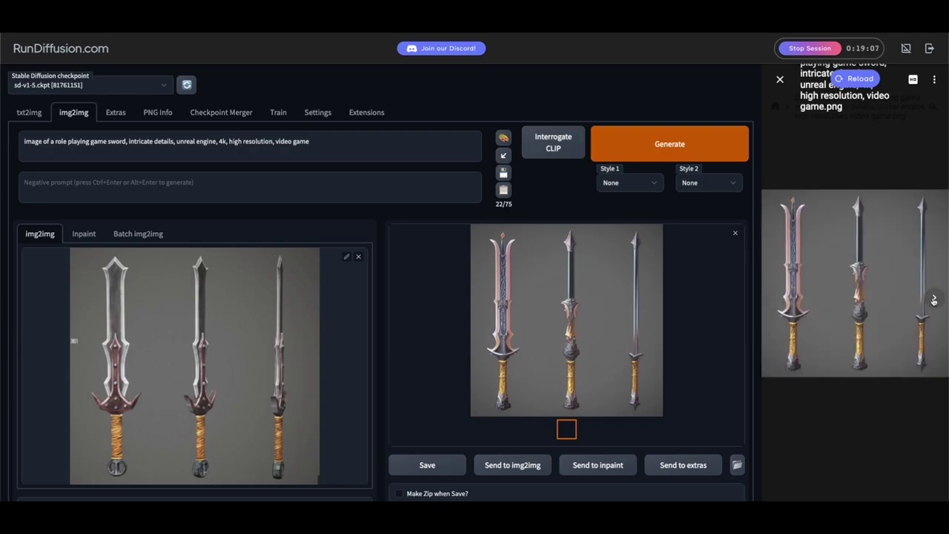
click(934, 299)
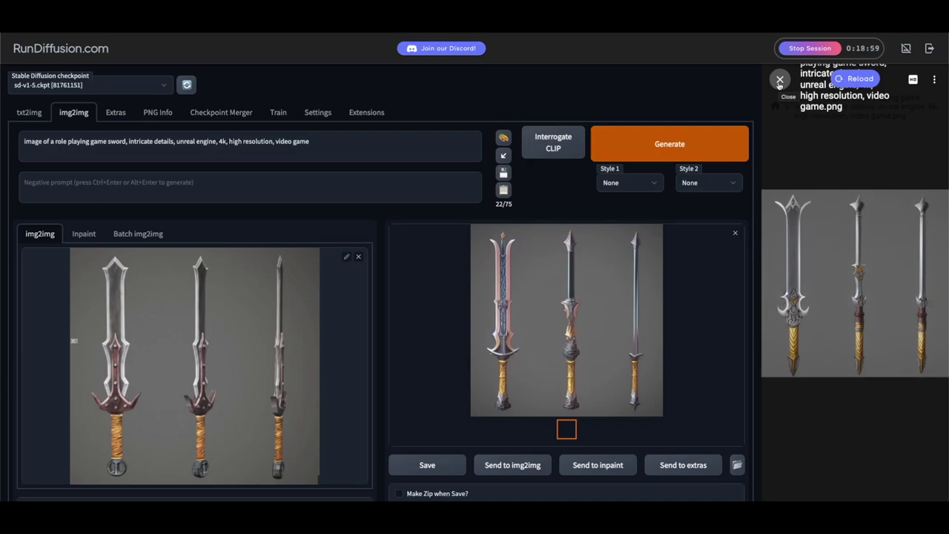
click(777, 311)
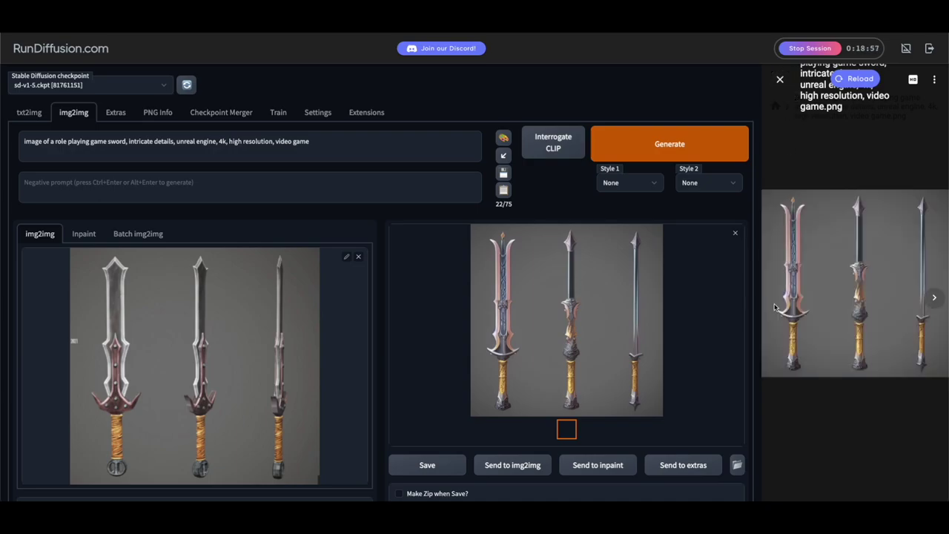
Close the viewer and generate three more sword variations at denoising strength 0.55.
click(781, 79)
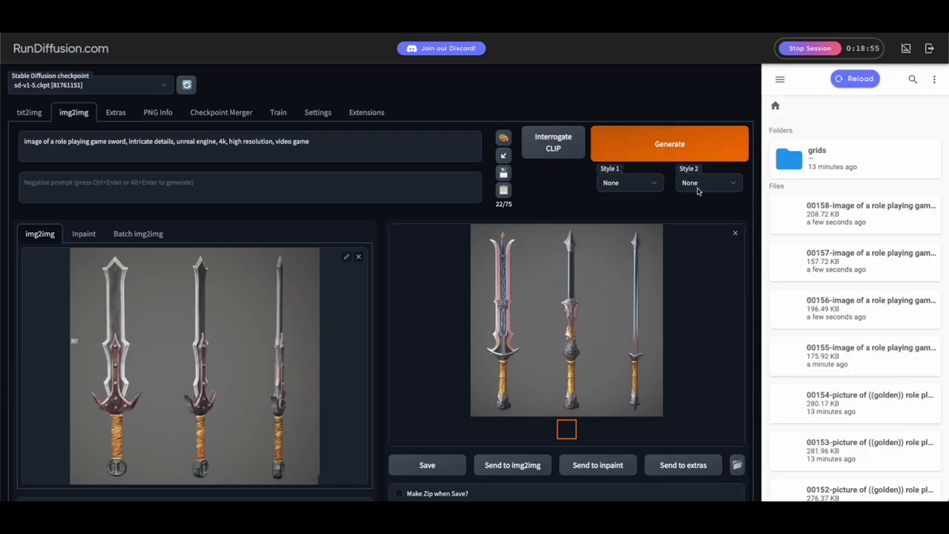
click(643, 152)
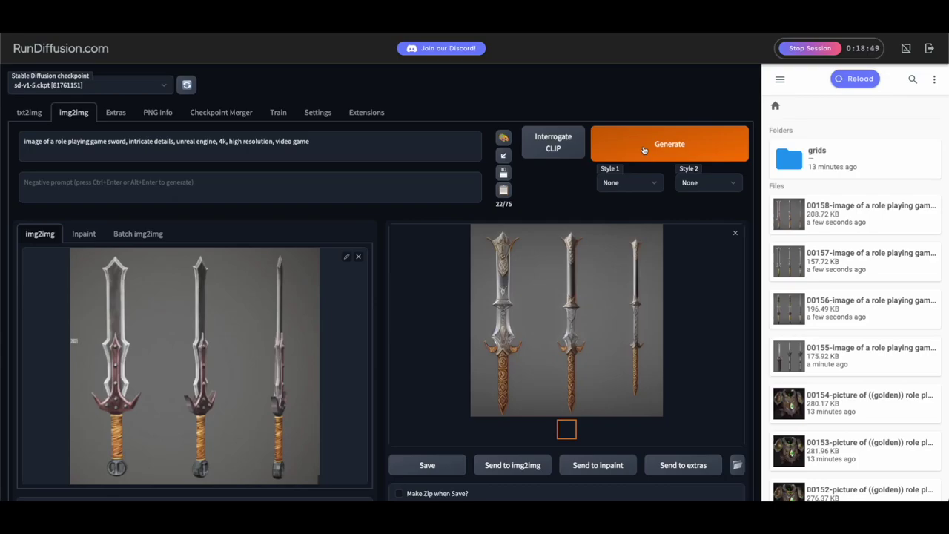
click(644, 151)
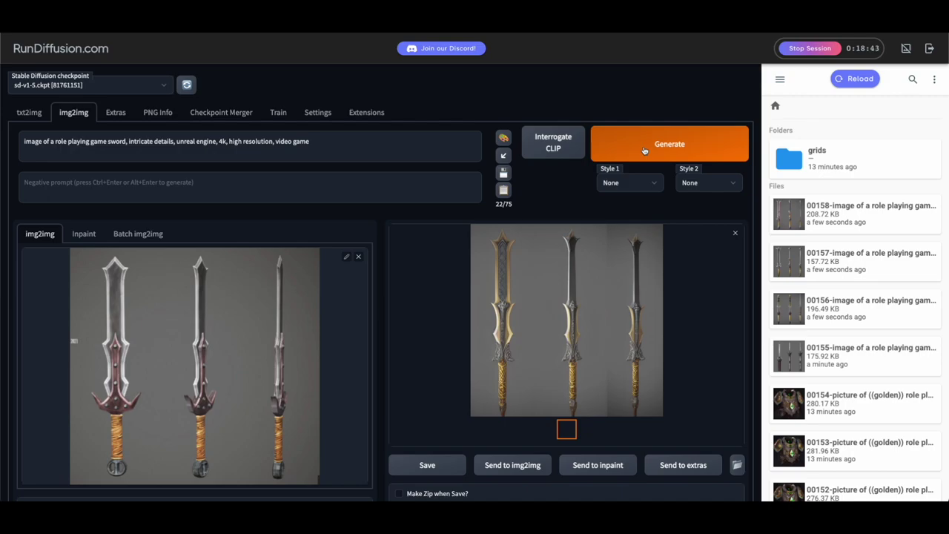
click(644, 151)
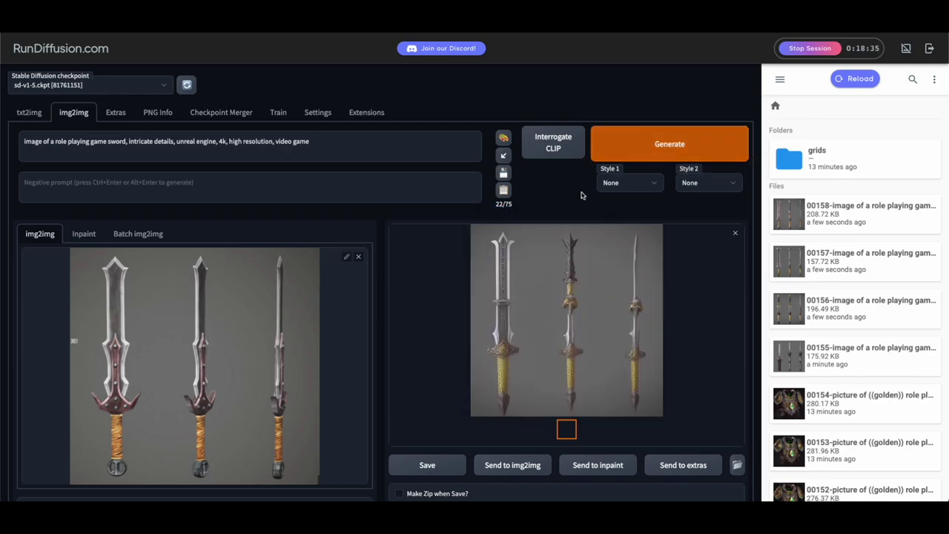
scroll(582, 195, down, 5)
Lower CFG Scale to 9.5, set batch count to 16, and generate a 4×4 sword grid.
scroll(582, 196, down, 1)
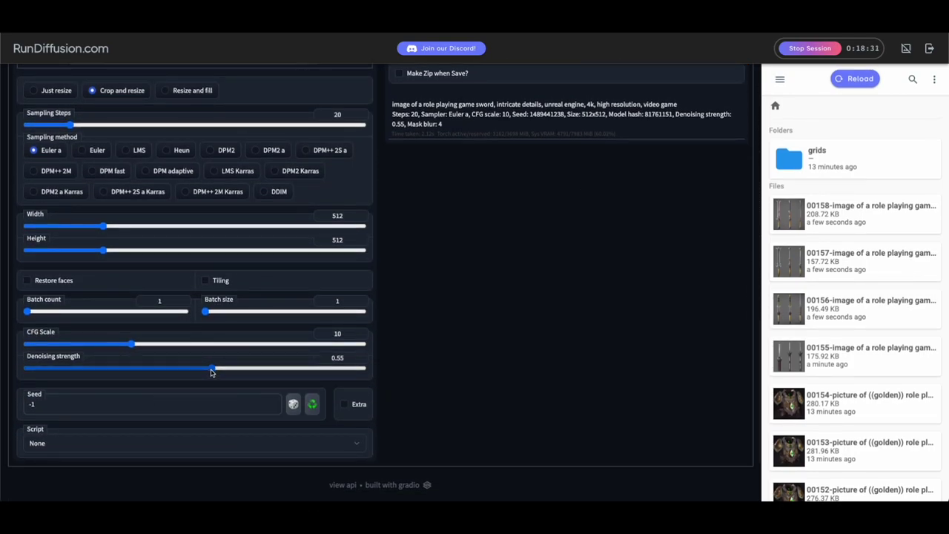
drag(131, 345, 120, 346)
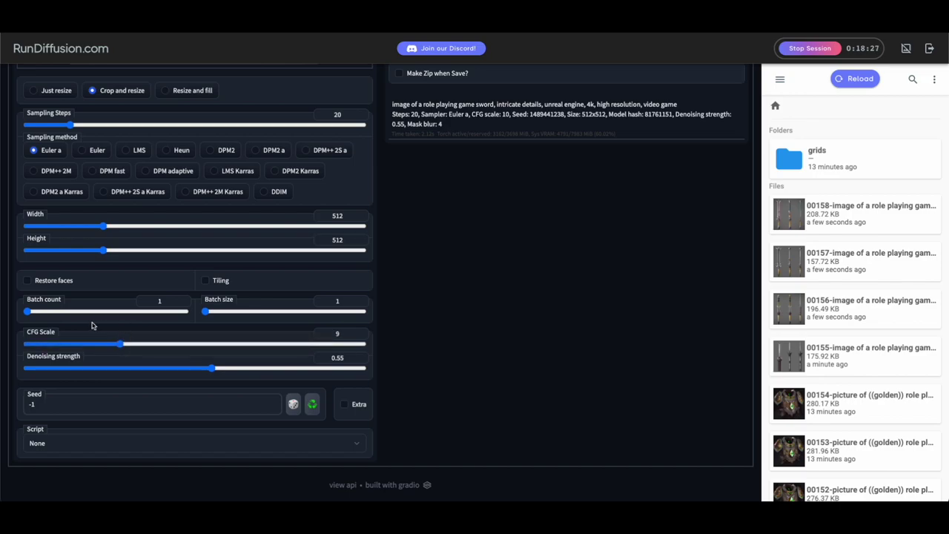
drag(28, 312, 50, 315)
scroll(611, 290, up, 6)
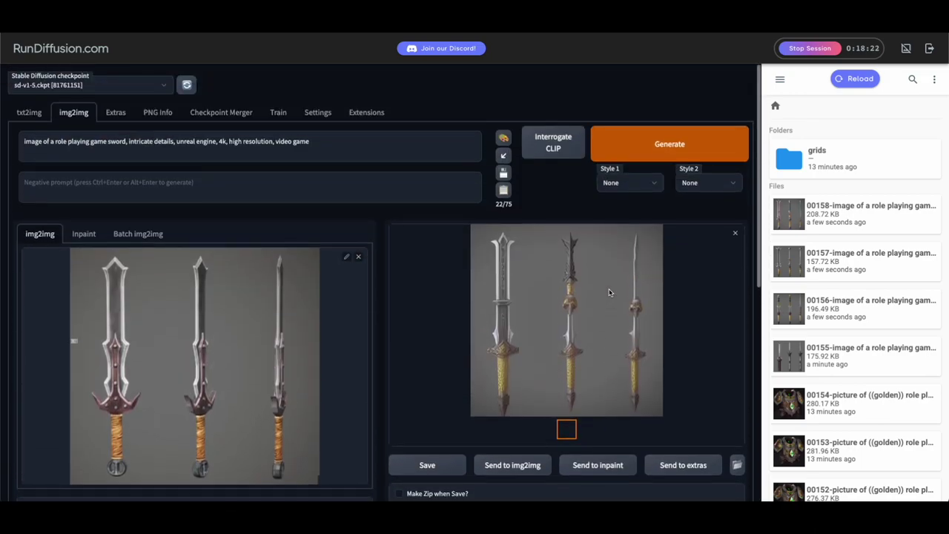
click(649, 155)
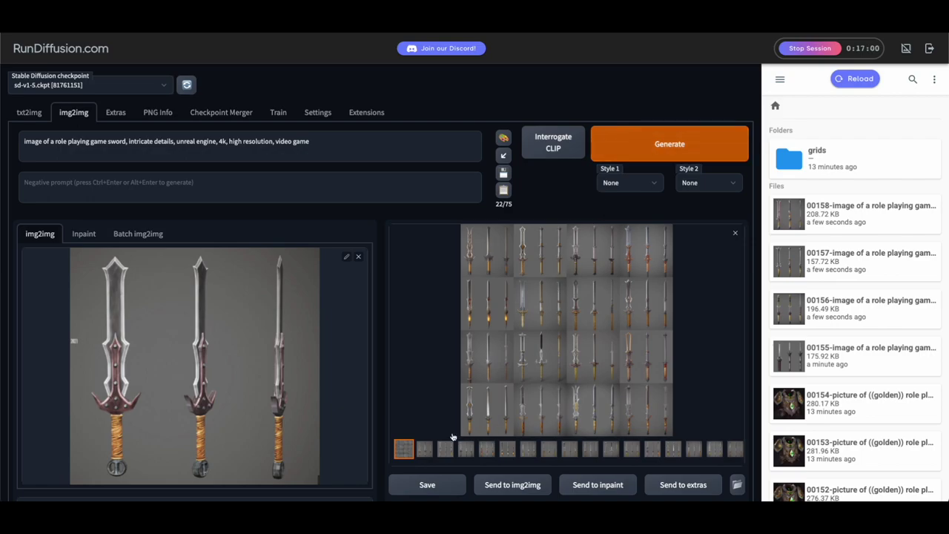
click(424, 449)
Page full screen through all 16 sword variations and the combined grid, then close the viewer.
click(499, 299)
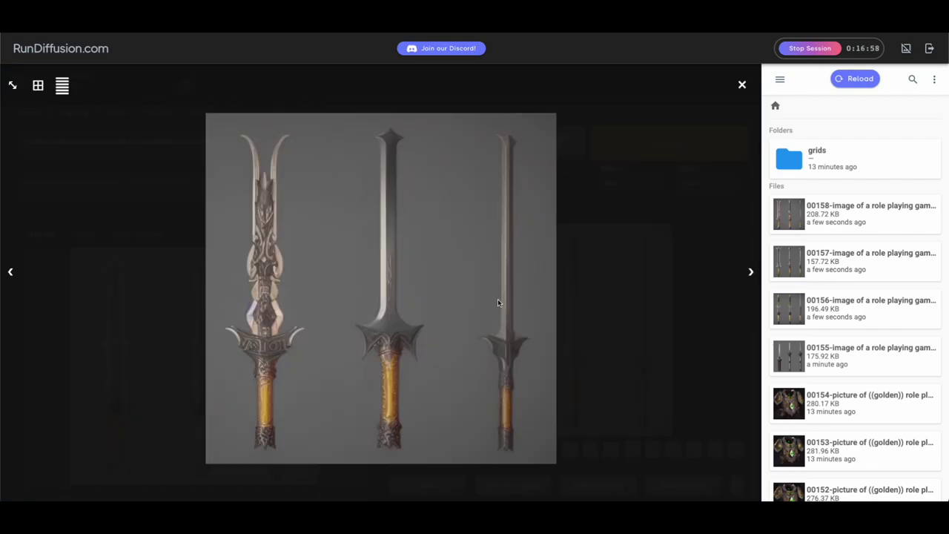
key(Right)
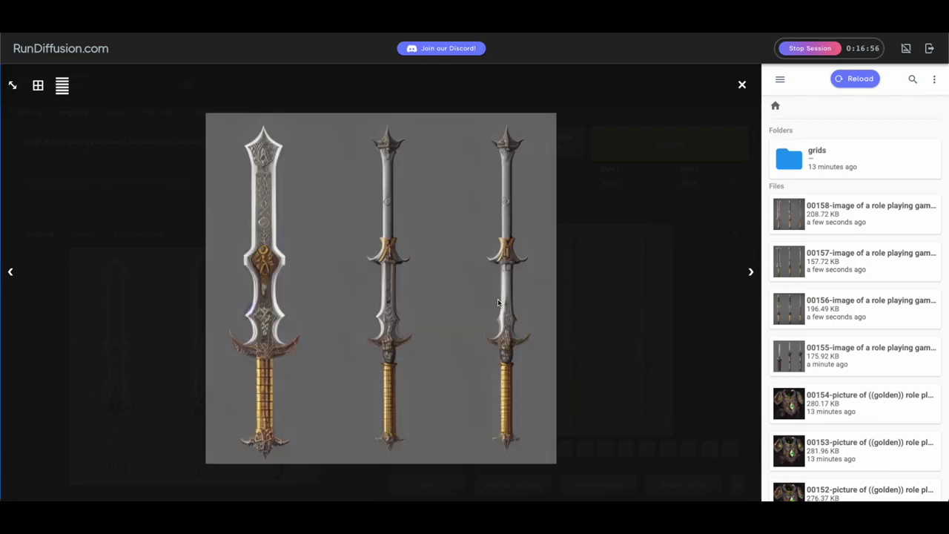
key(Right)
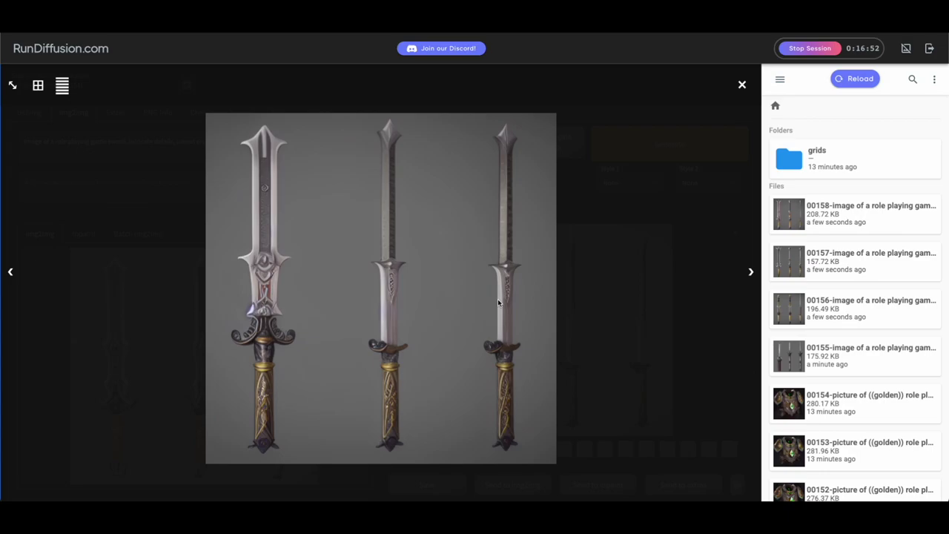
key(Right)
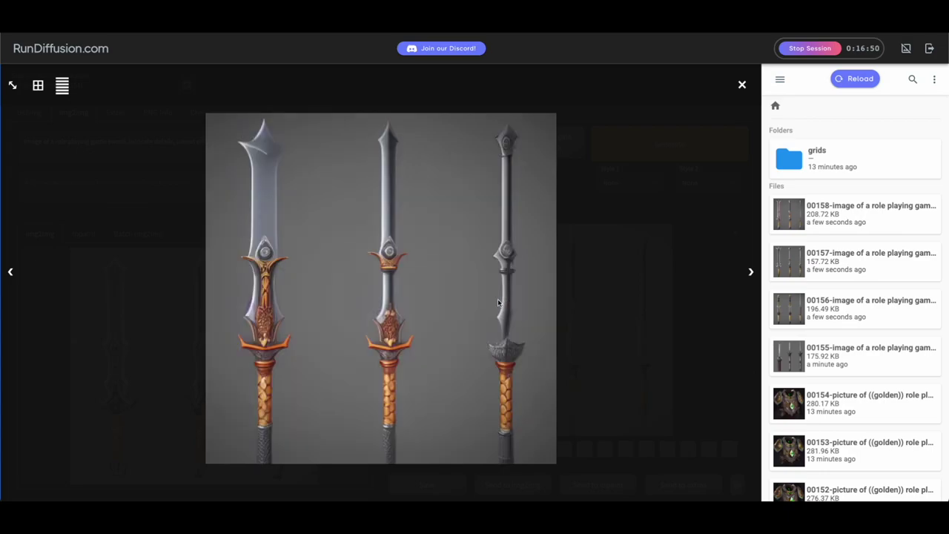
key(Right)
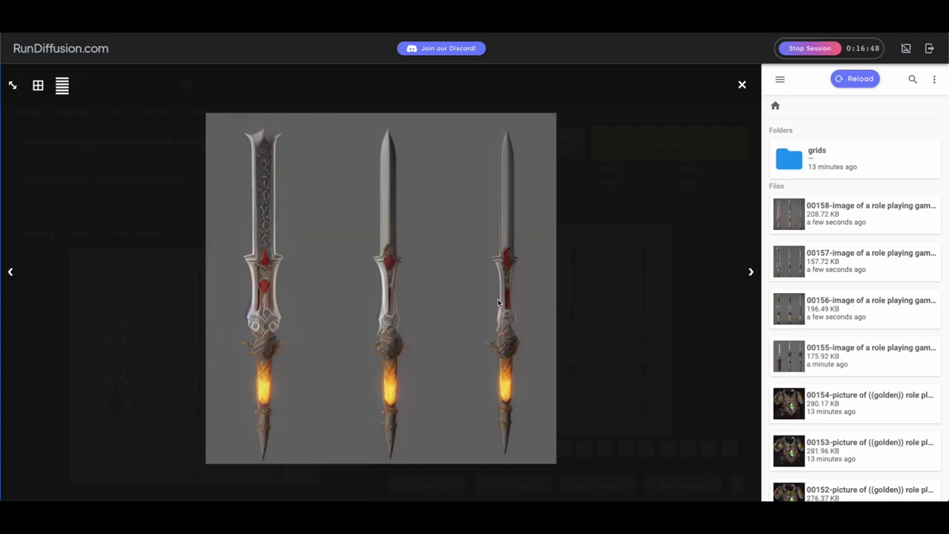
key(Right)
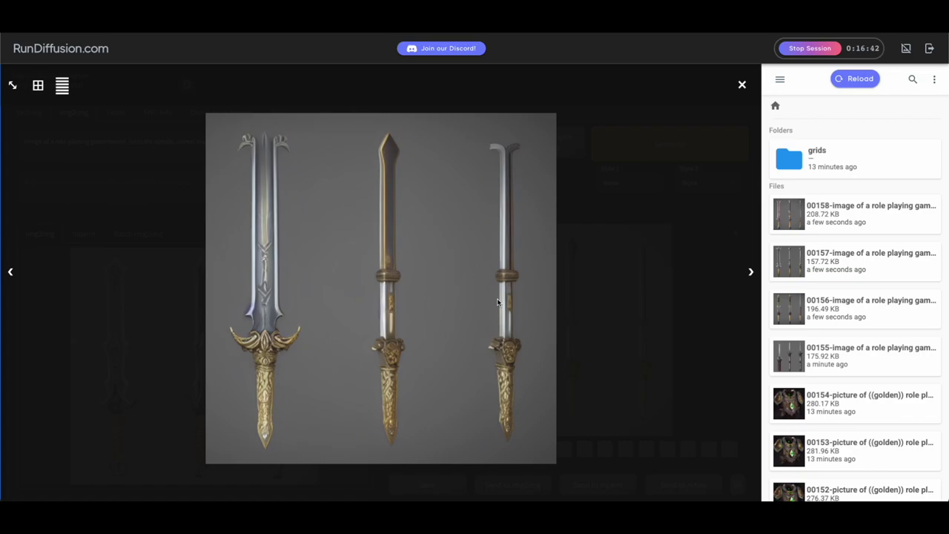
key(Right)
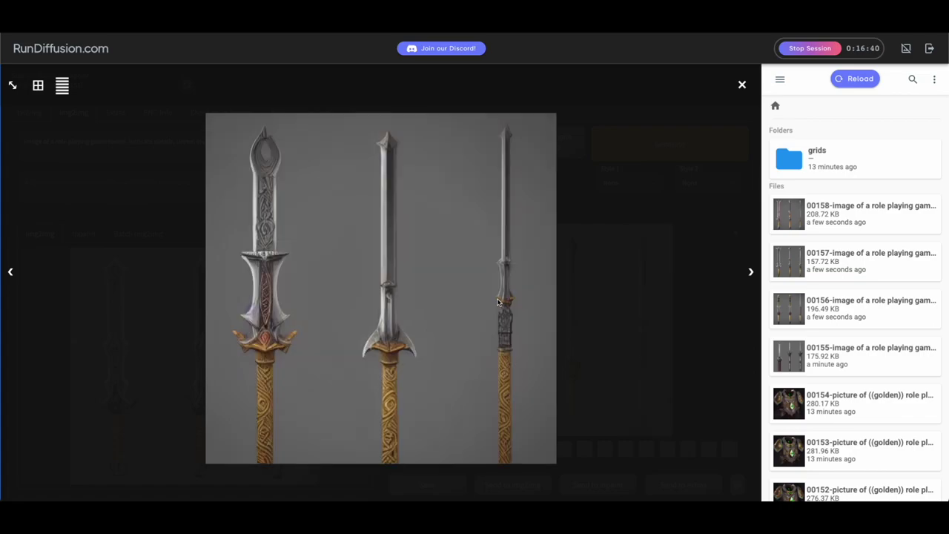
key(Right)
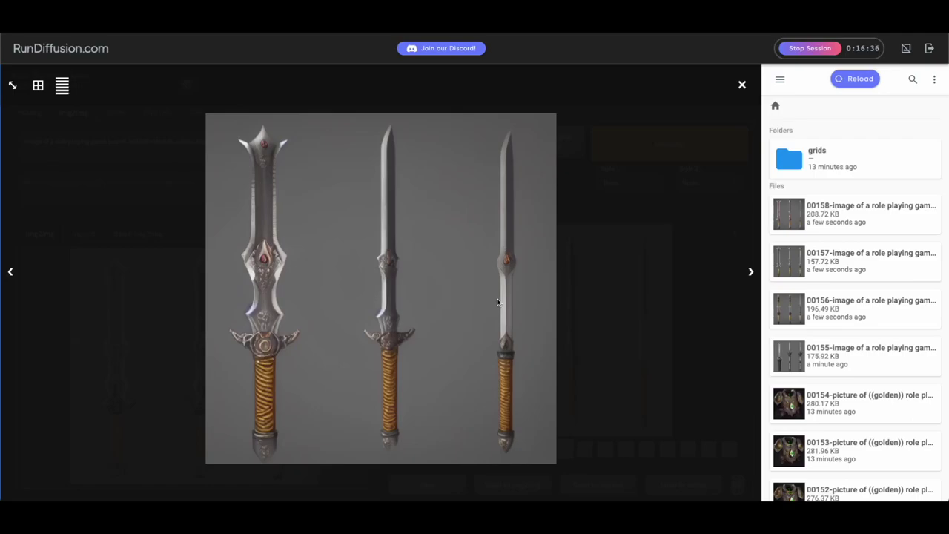
key(Right)
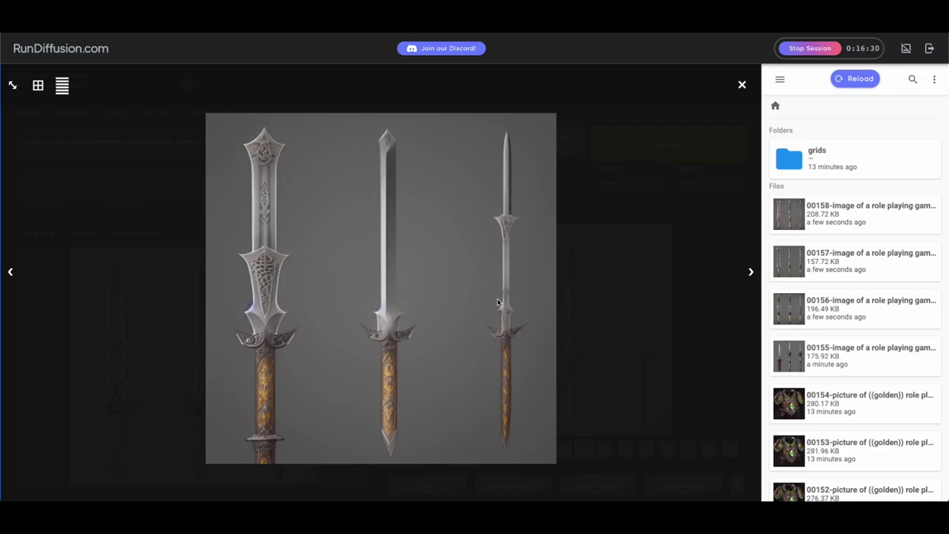
key(Right)
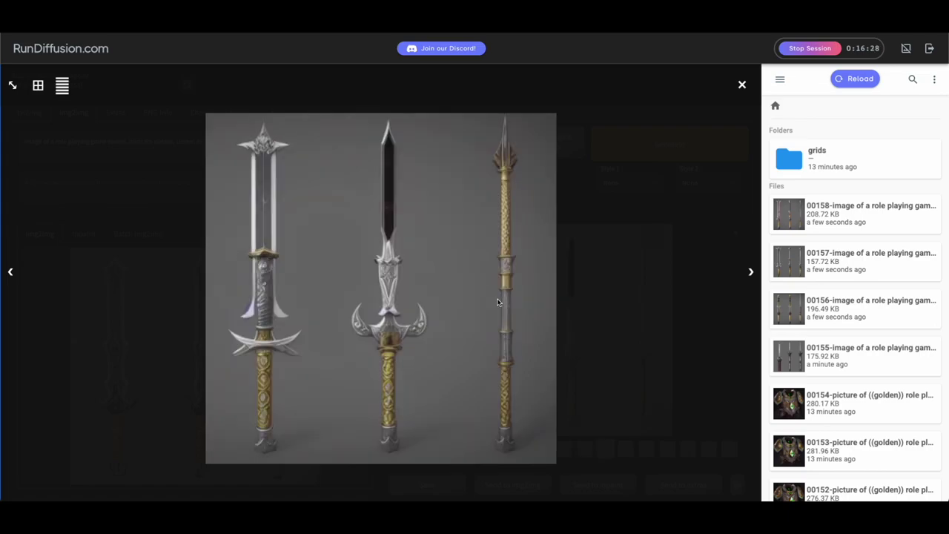
key(Right)
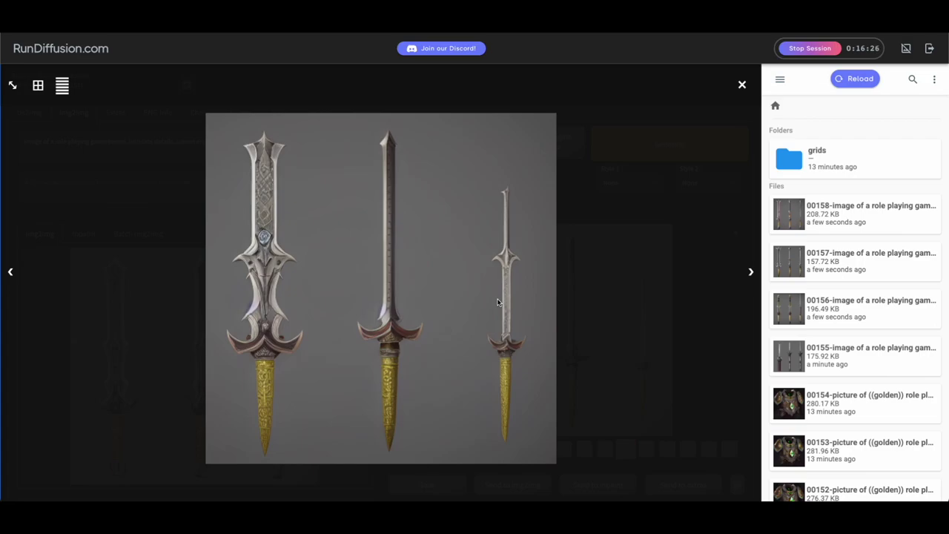
key(Right)
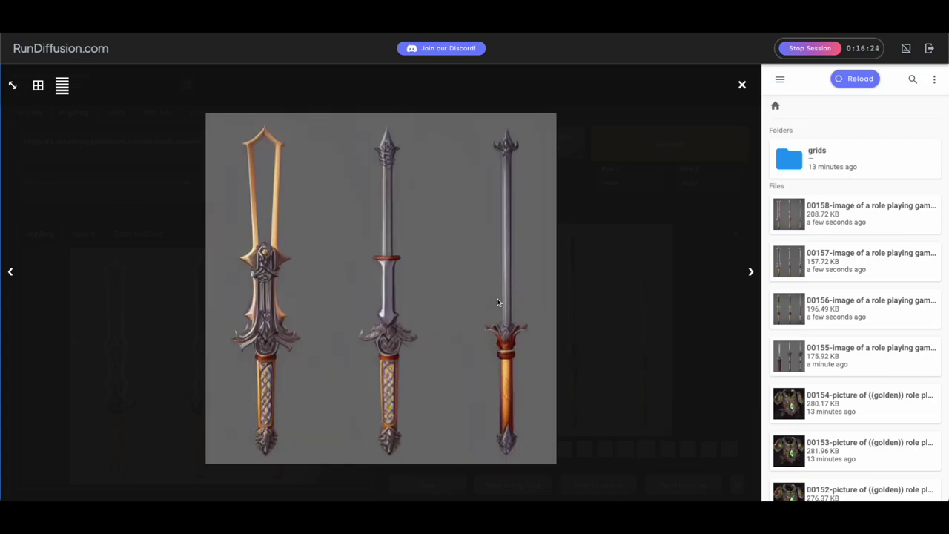
key(Right)
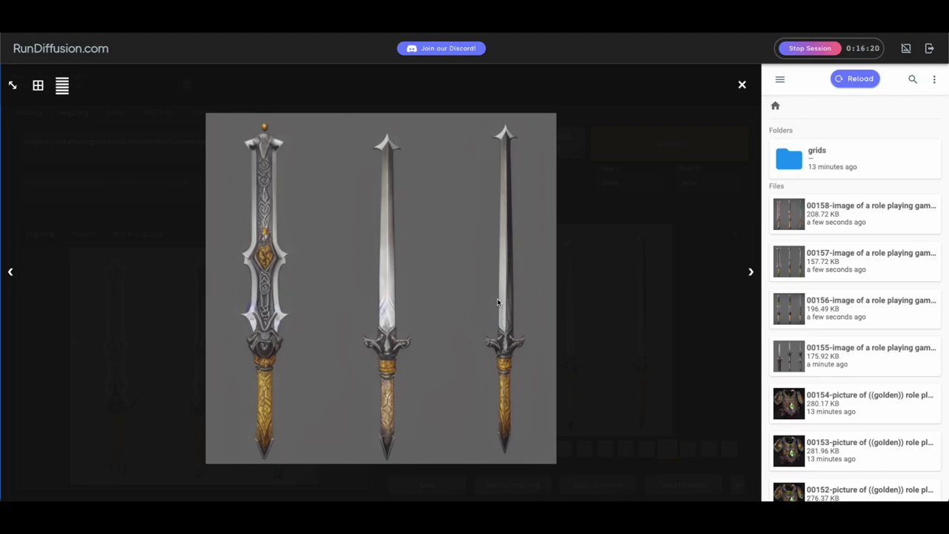
key(Right)
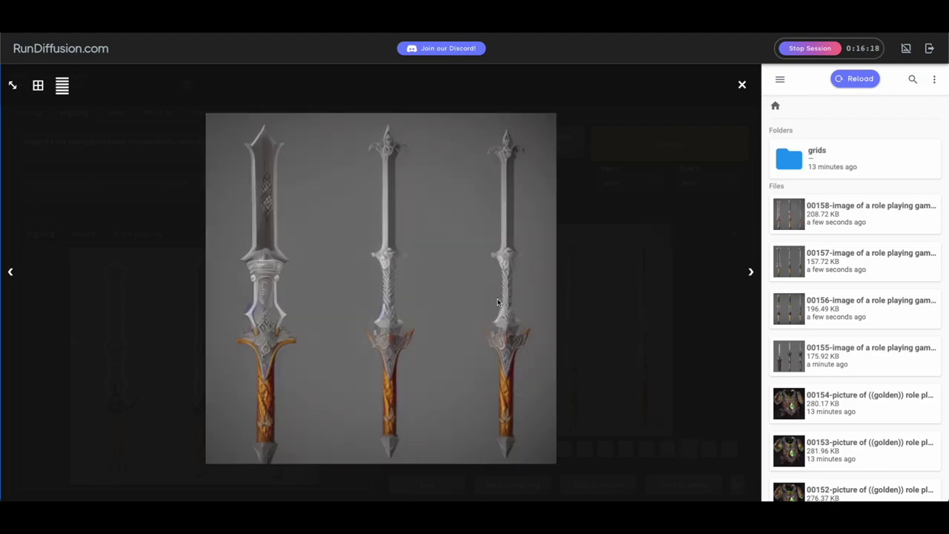
key(Right)
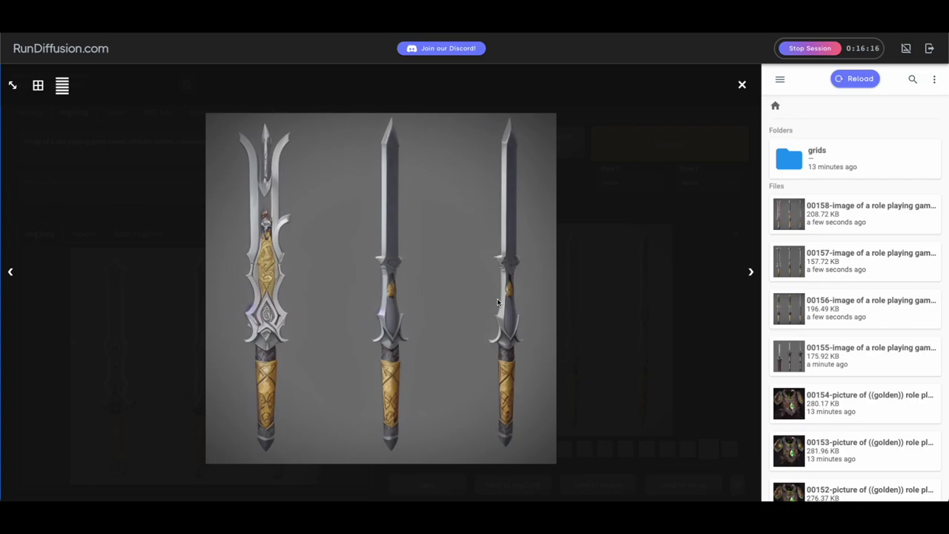
key(Right)
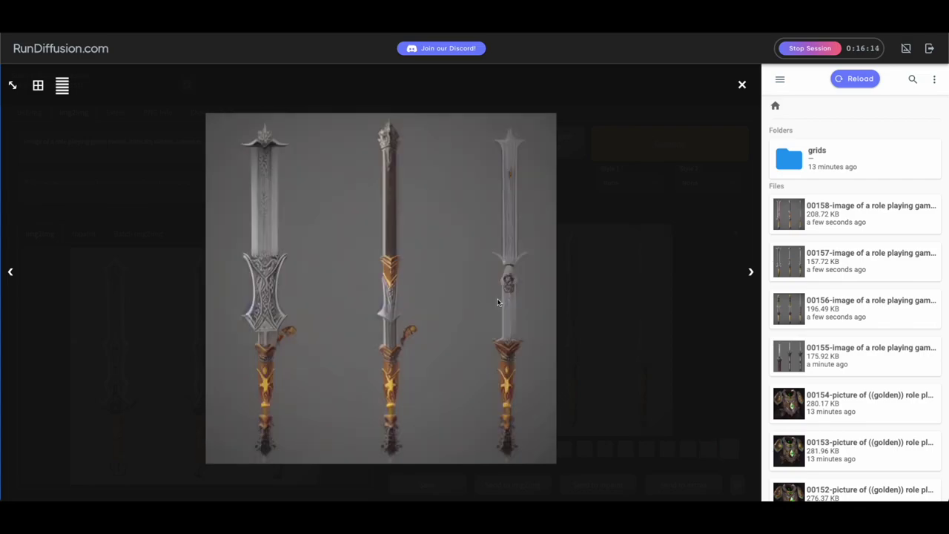
key(Right)
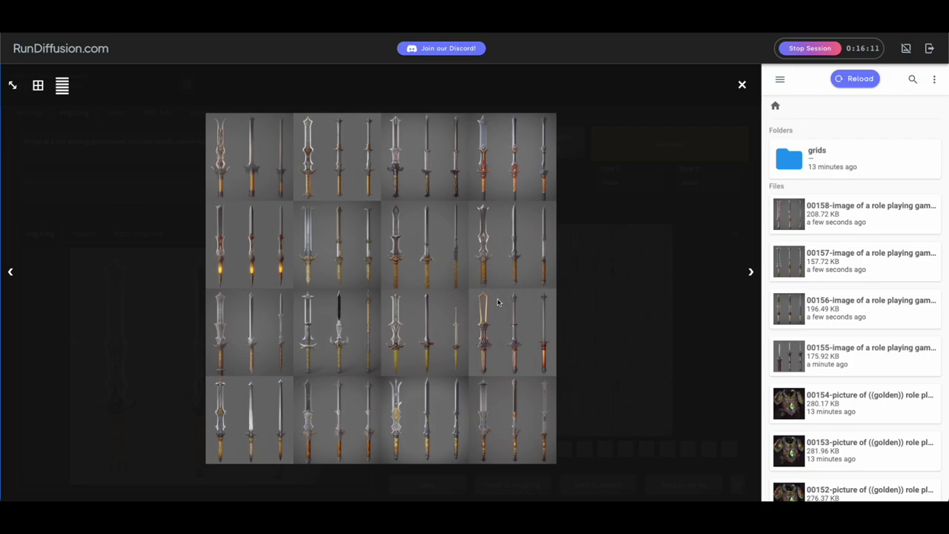
click(664, 221)
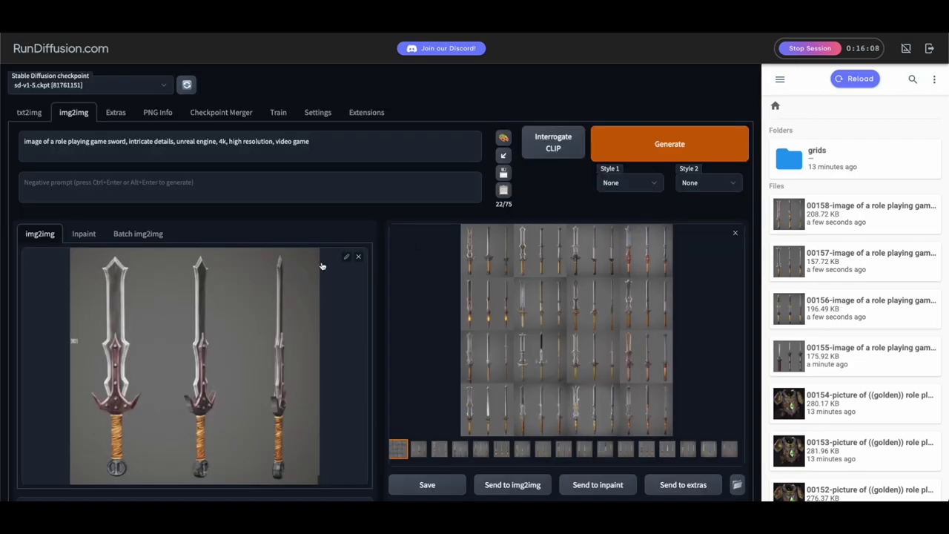
Scroll down to review the settings (CFG 9, denoising 0.55, 20 steps, 512×512) and back up.
scroll(364, 300, down, 5)
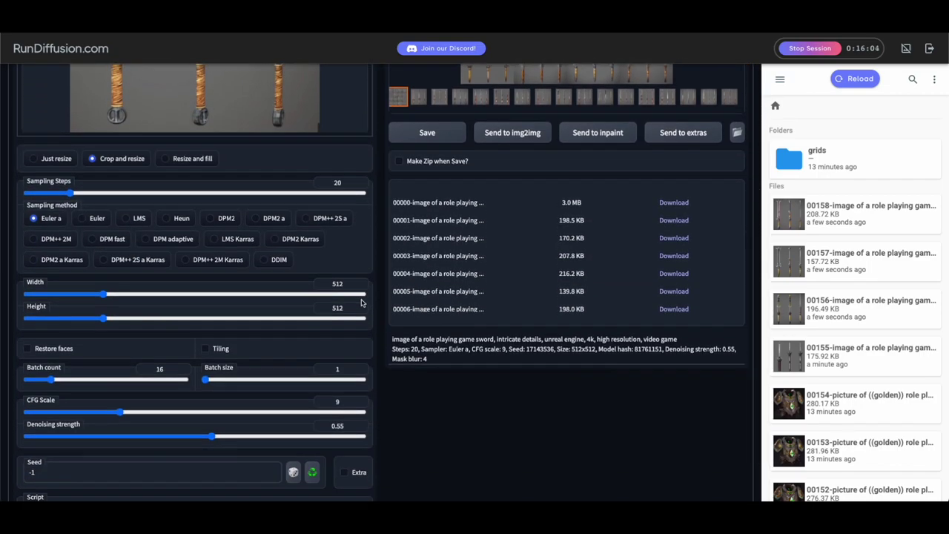
scroll(355, 334, down, 1)
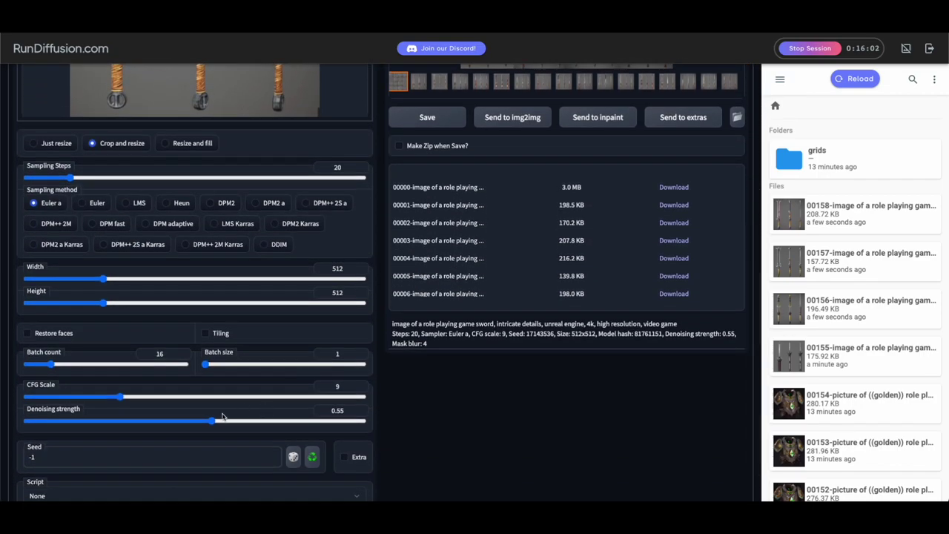
scroll(222, 418, up, 5)
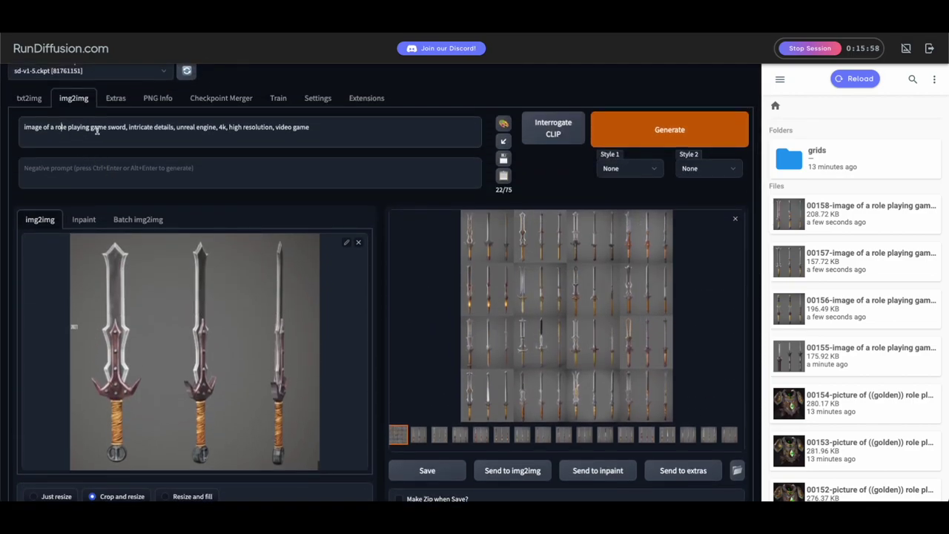
Add 'infused with flames and fire', 'magical fire, embers,' and '((red gem stones))' to the prompt.
click(126, 128)
text(infused)
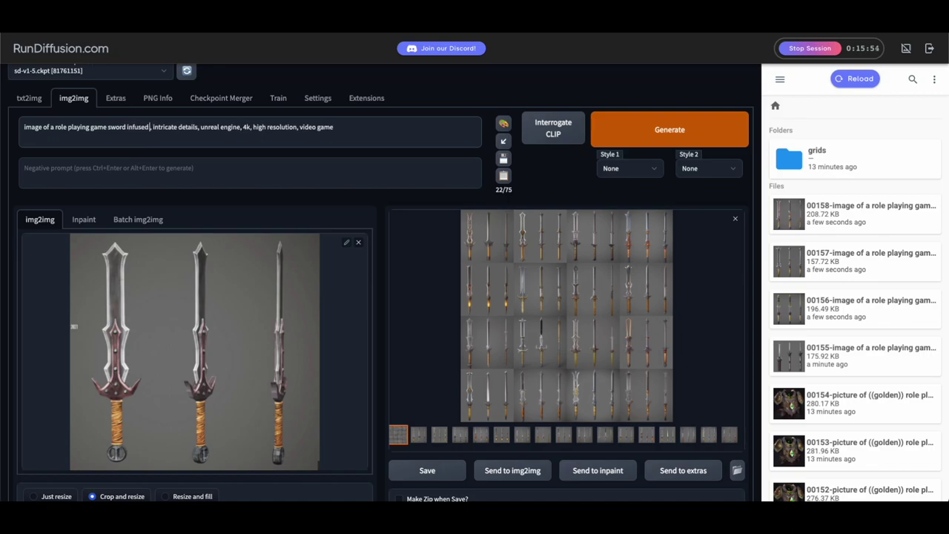
text( with flames)
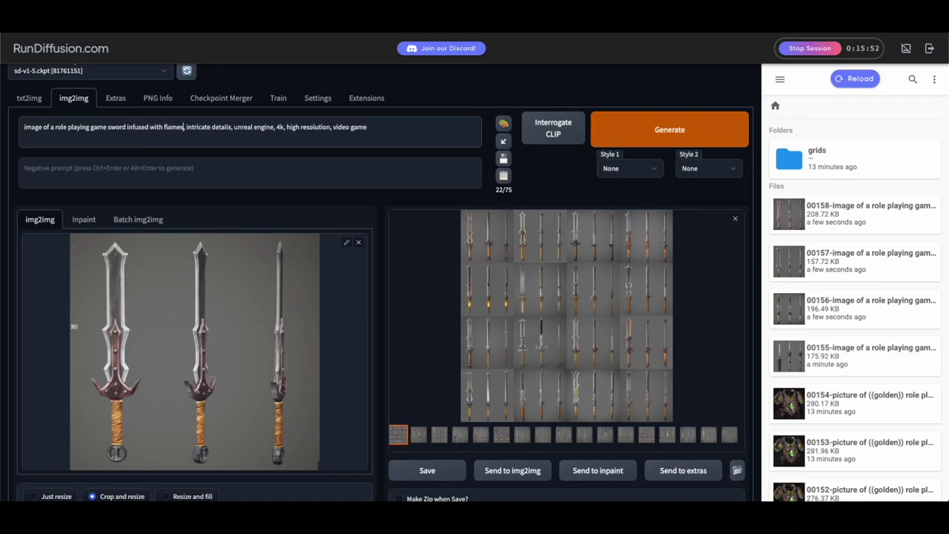
text( and fire)
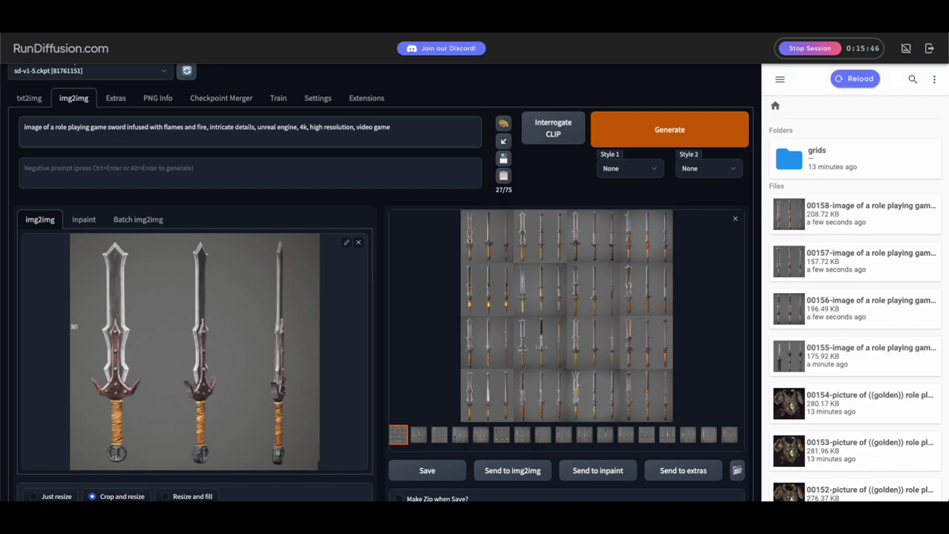
text(magical )
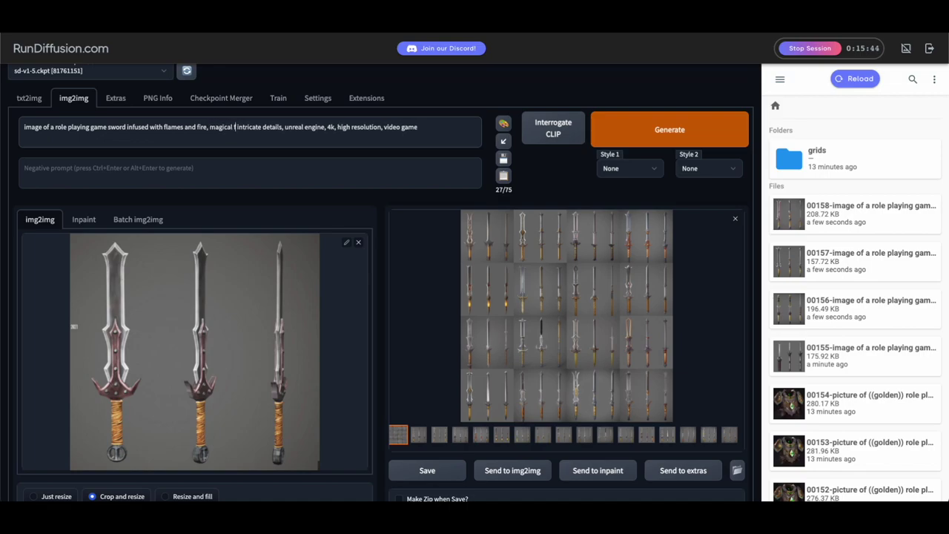
text(fire, embers,)
key(BackSpace)
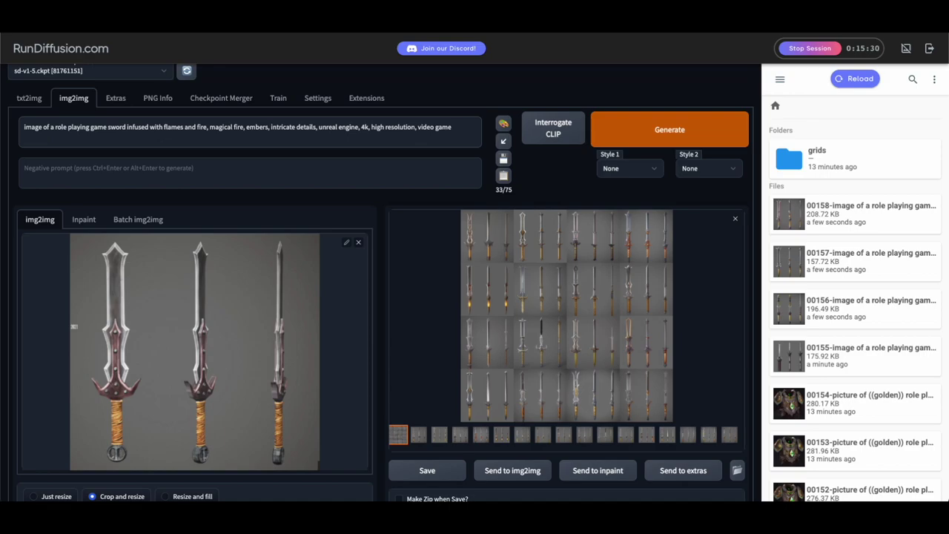
key(Left)
key(Left)
key(Left)
key(Left)
key(Left)
key(Left)
key(Left)
text((()
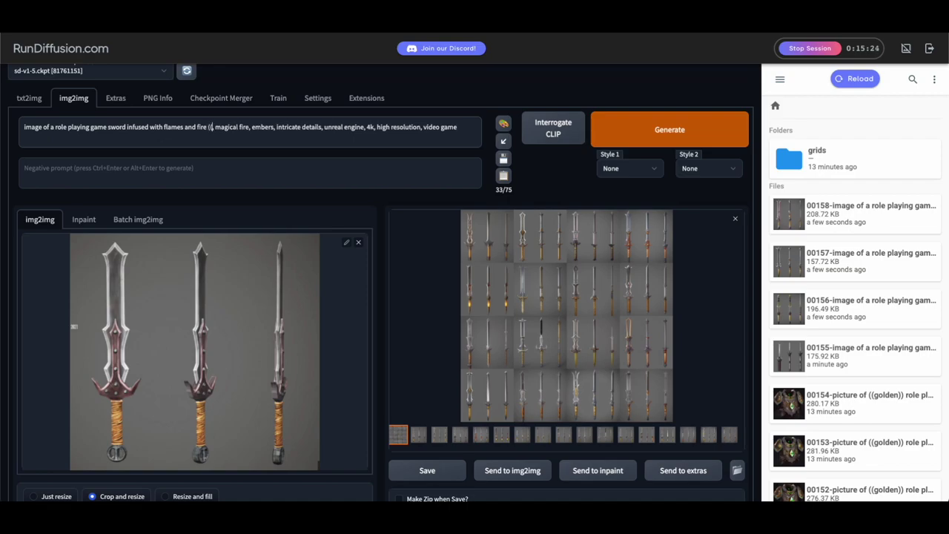
text(red gem s)
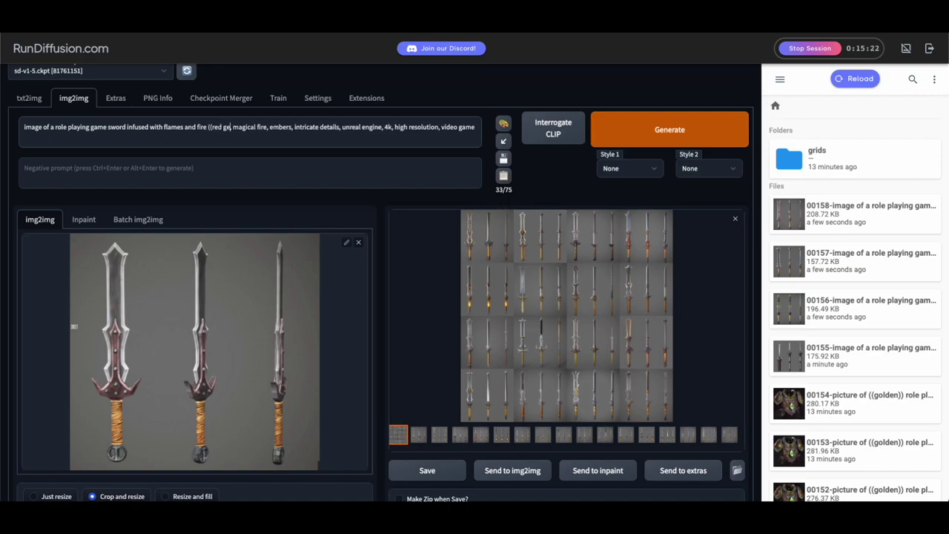
text(tones))
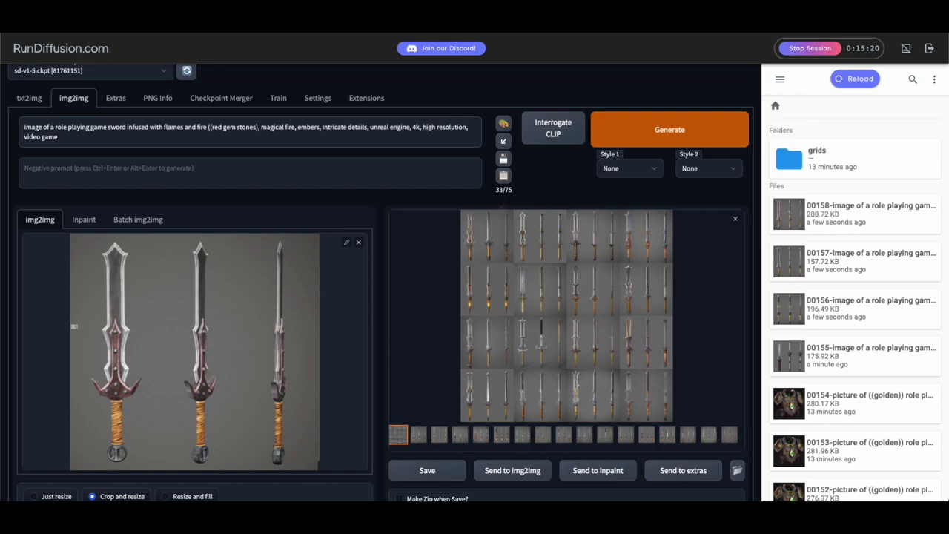
text())
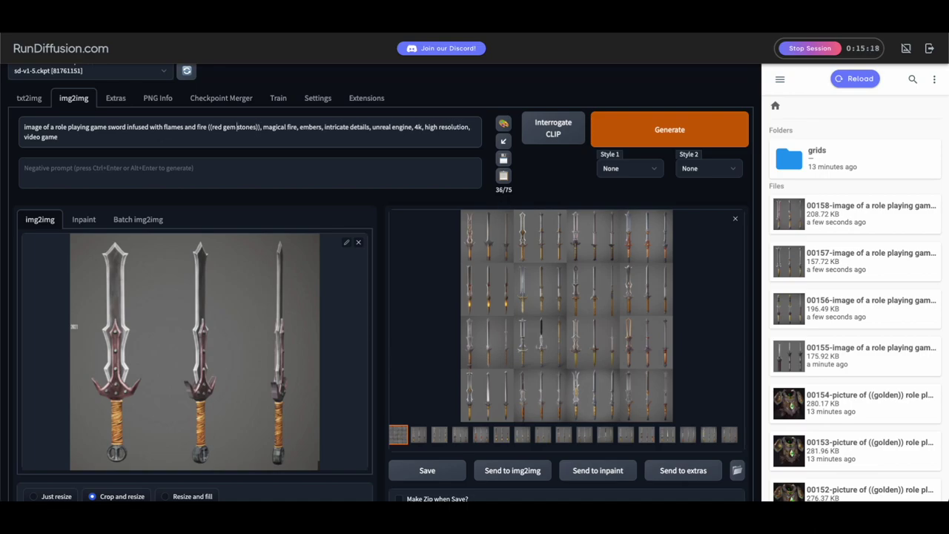
click(196, 127)
Start a new img2img generation with the edited fire and red-gem prompt.
scroll(513, 198, down, 2)
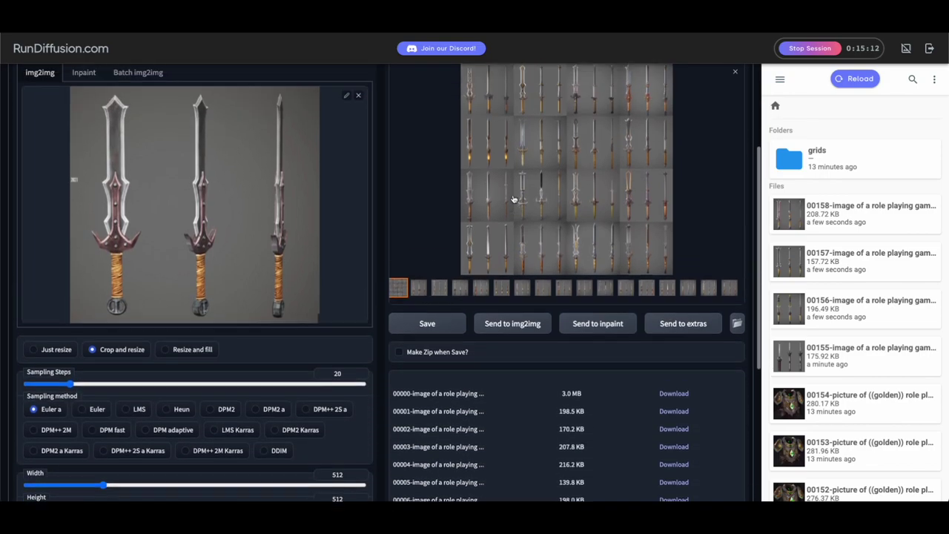
scroll(513, 199, up, 3)
click(627, 148)
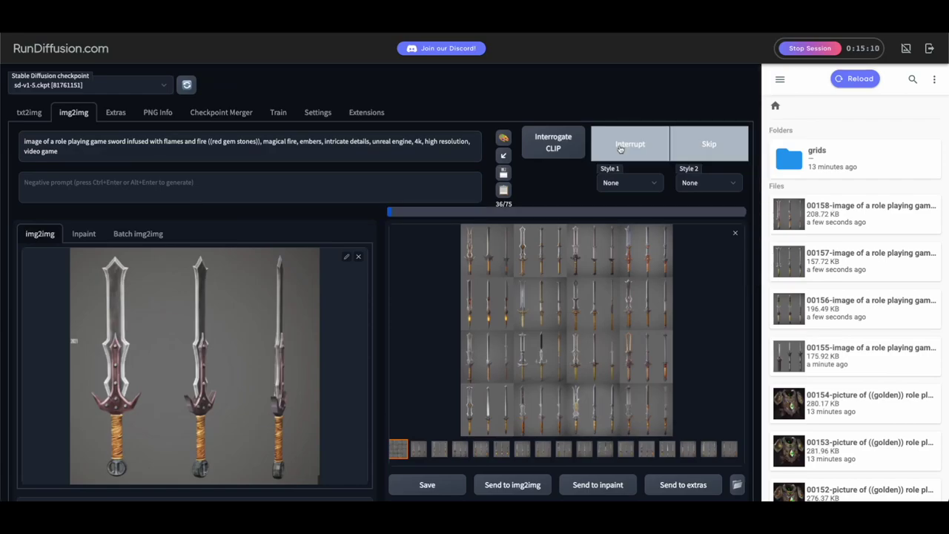
Reload the output files and preview the new red-gem images starting at 00178.
click(854, 79)
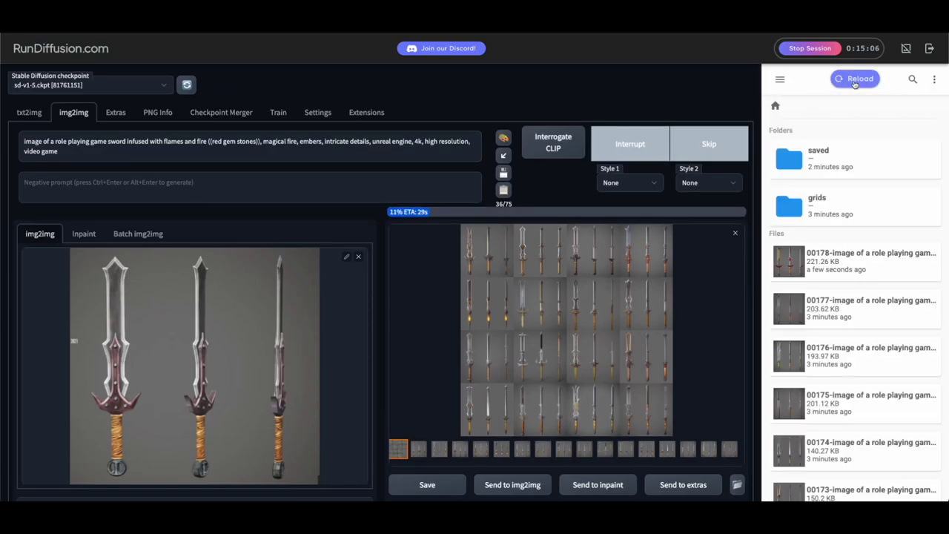
click(855, 82)
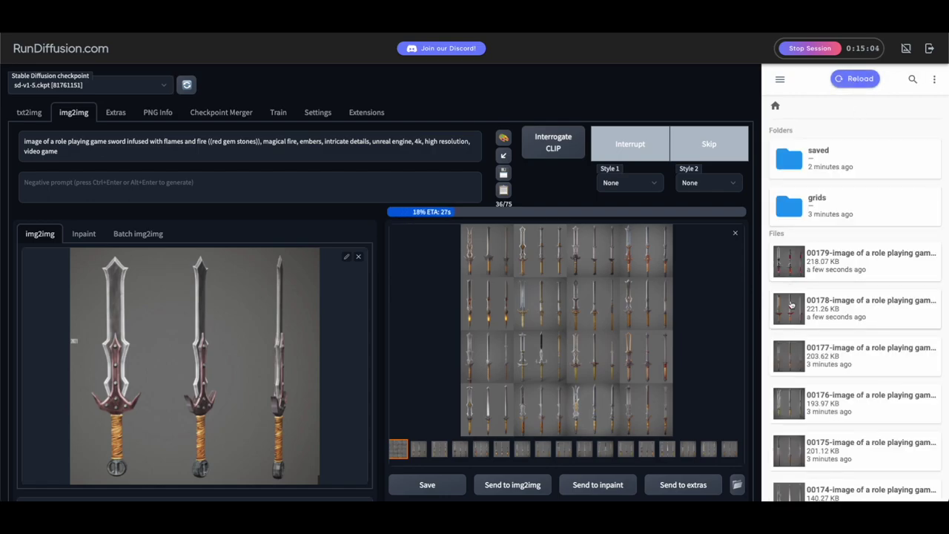
click(792, 304)
double_click(791, 305)
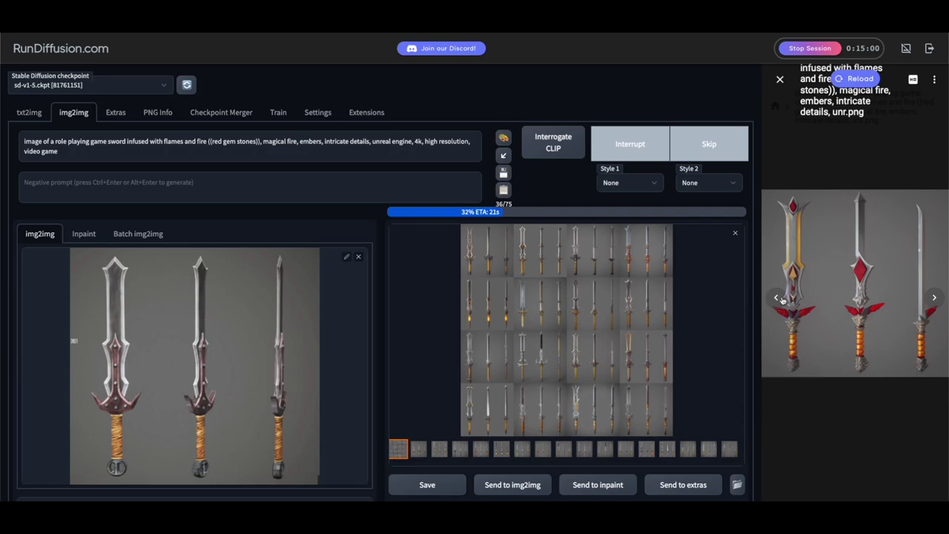
click(782, 298)
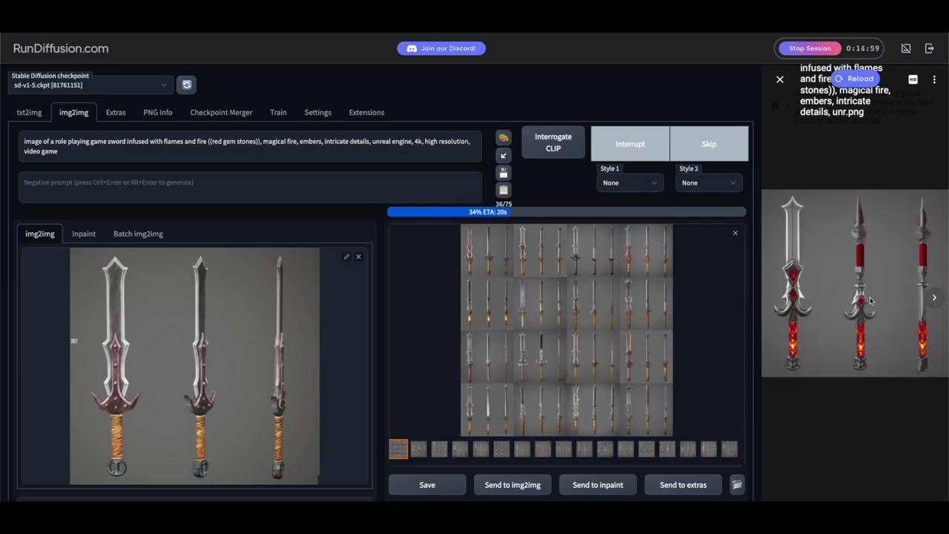
click(935, 300)
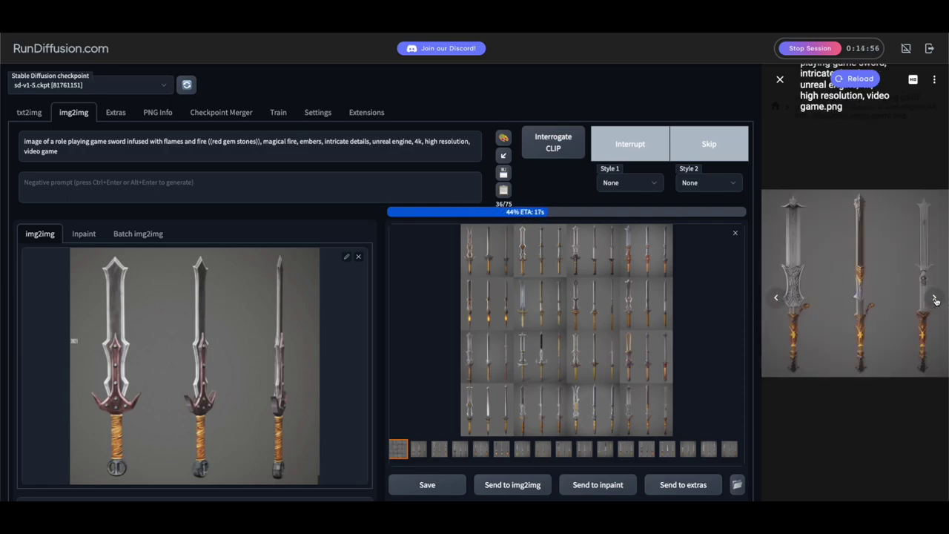
click(779, 79)
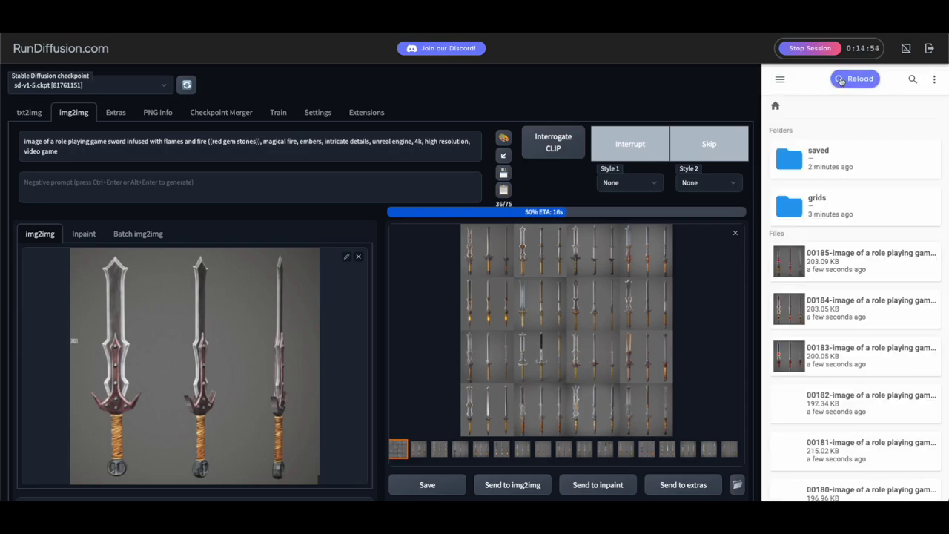
Reload until the batch finishes, preview files from 00189 onward, and show the second result alone.
click(842, 80)
click(844, 80)
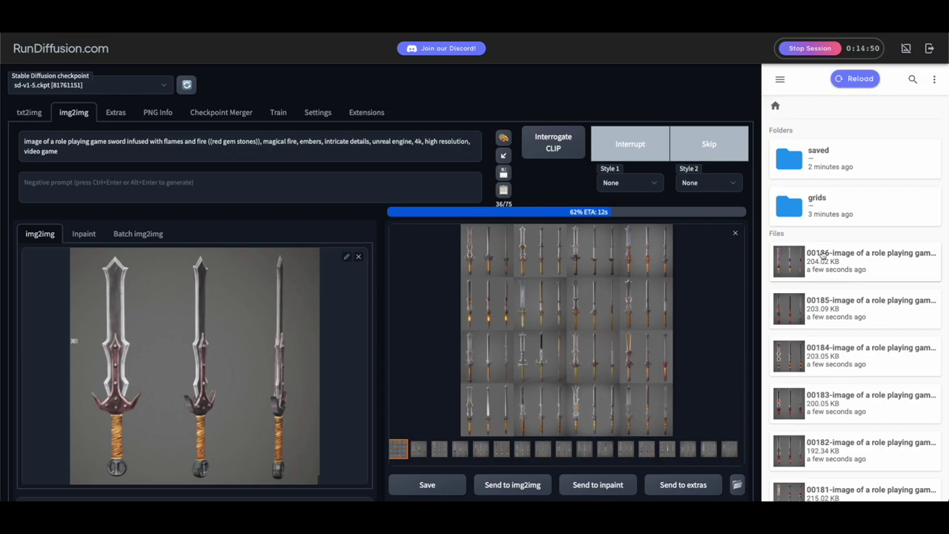
click(857, 79)
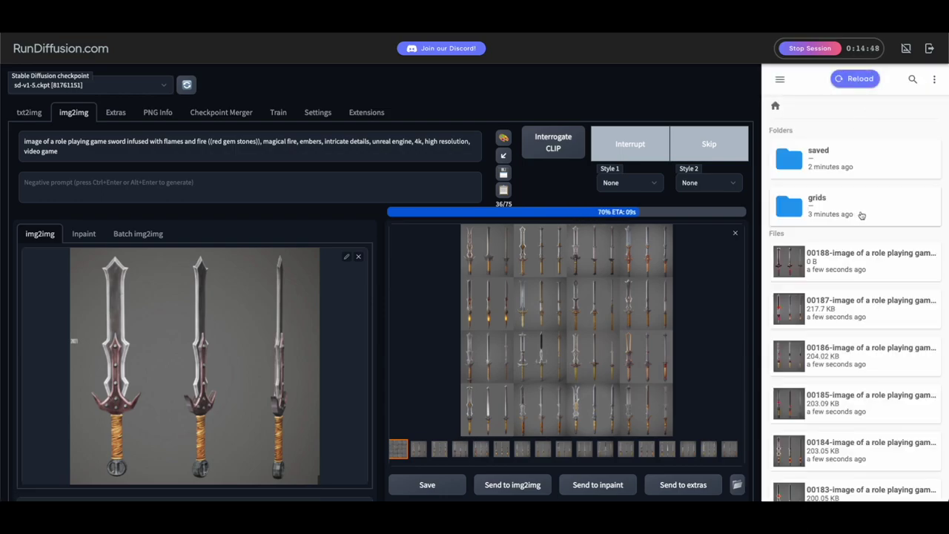
click(850, 80)
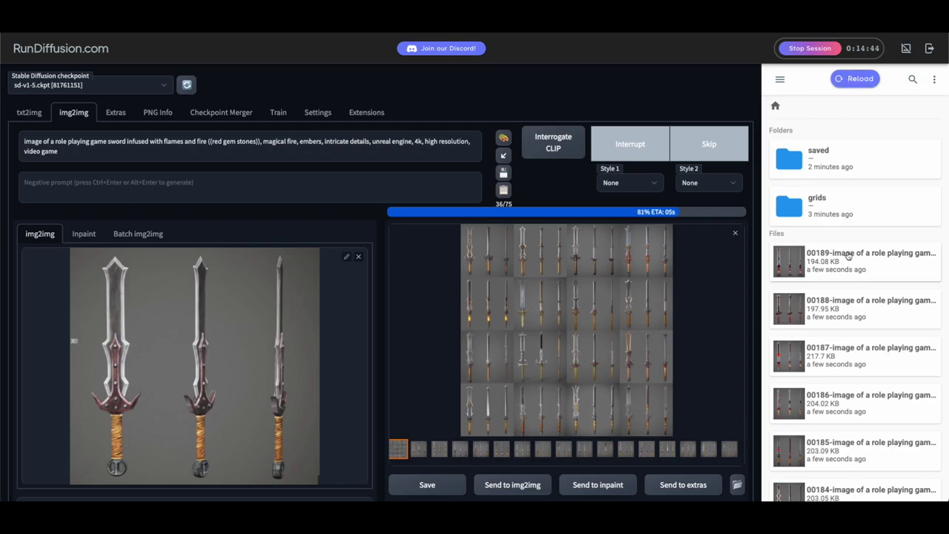
click(849, 255)
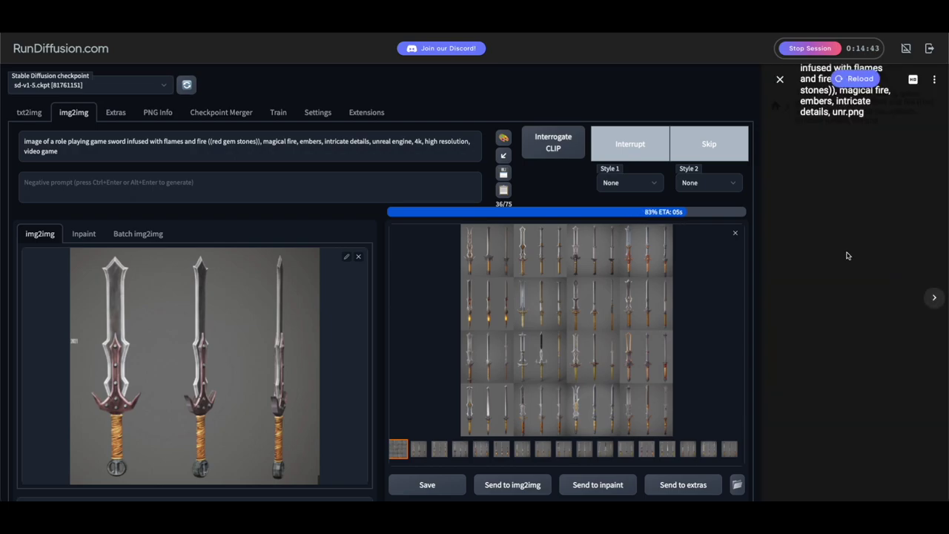
click(932, 297)
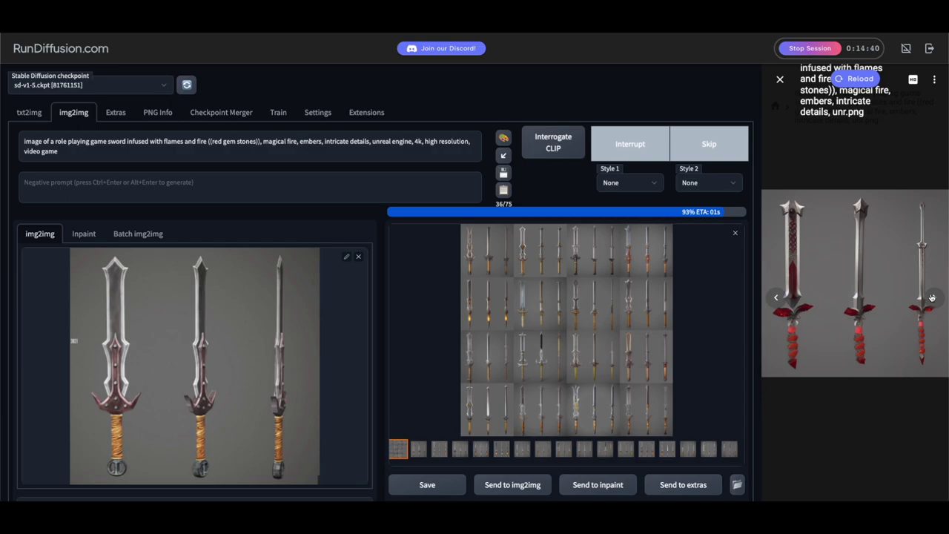
click(932, 297)
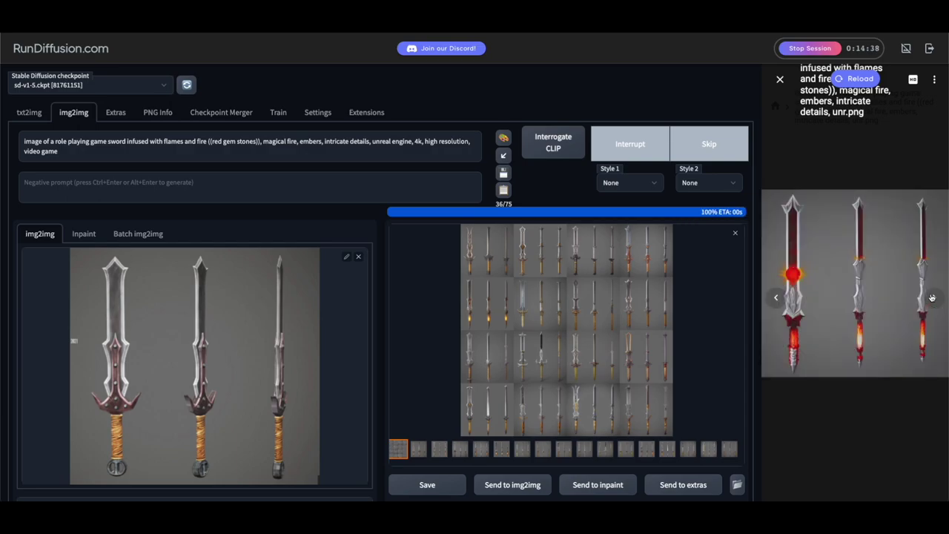
click(855, 80)
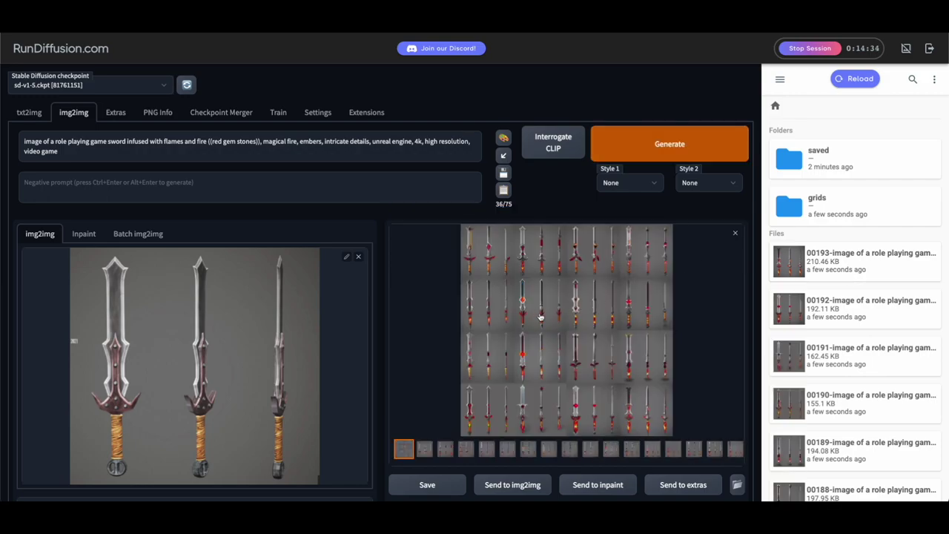
click(426, 453)
Open a red-gem flaming sword result full size and step through each variation.
click(539, 335)
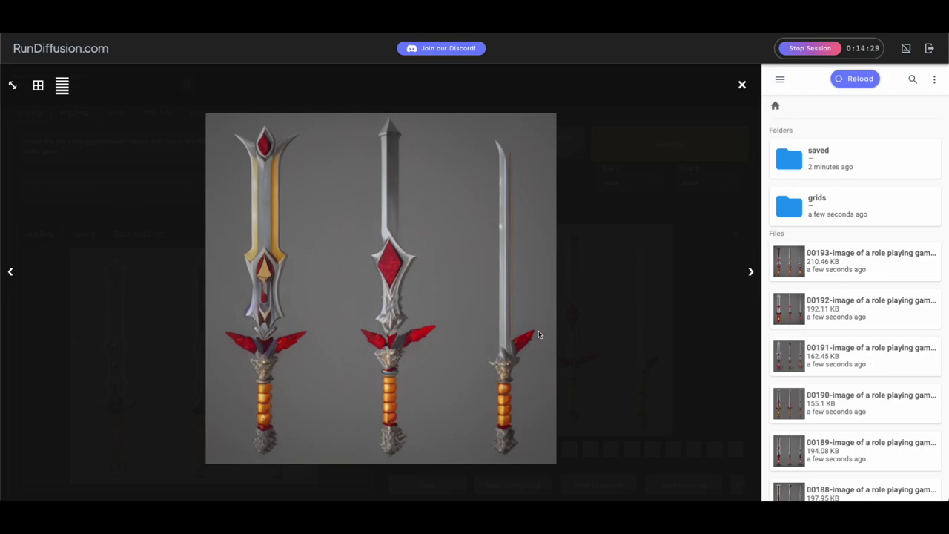
key(Right)
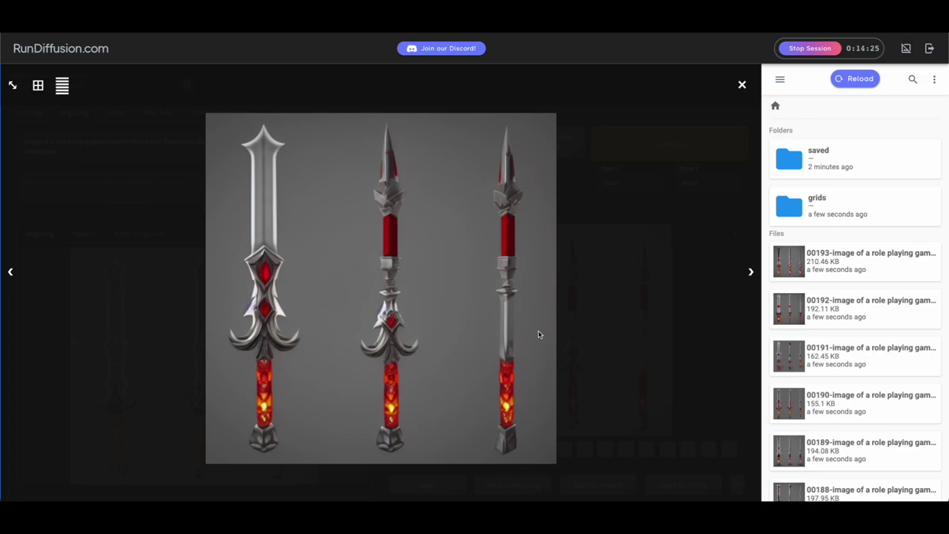
key(Right)
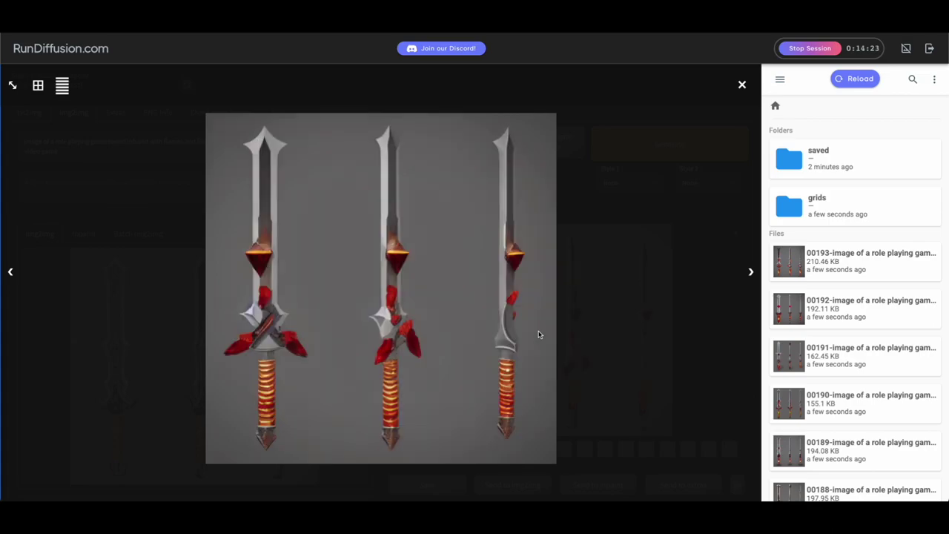
key(Right)
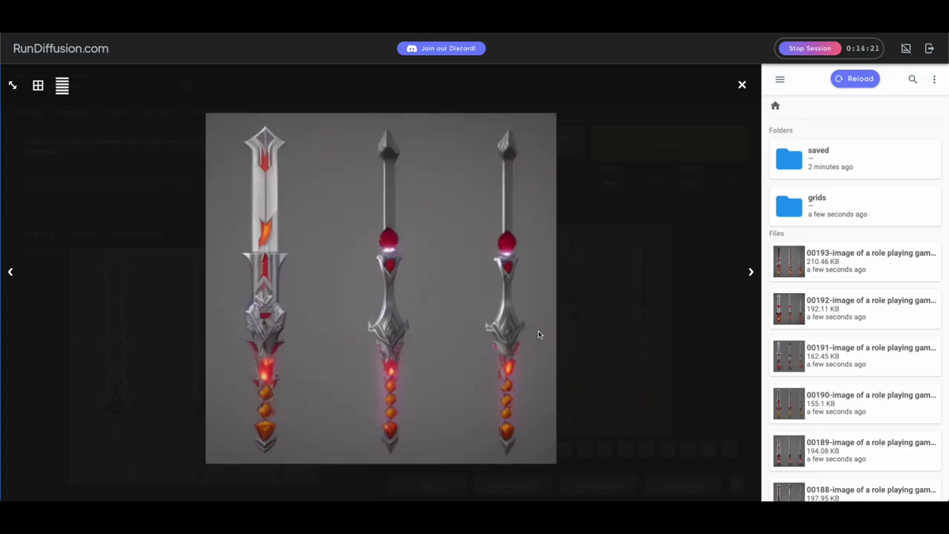
key(Right)
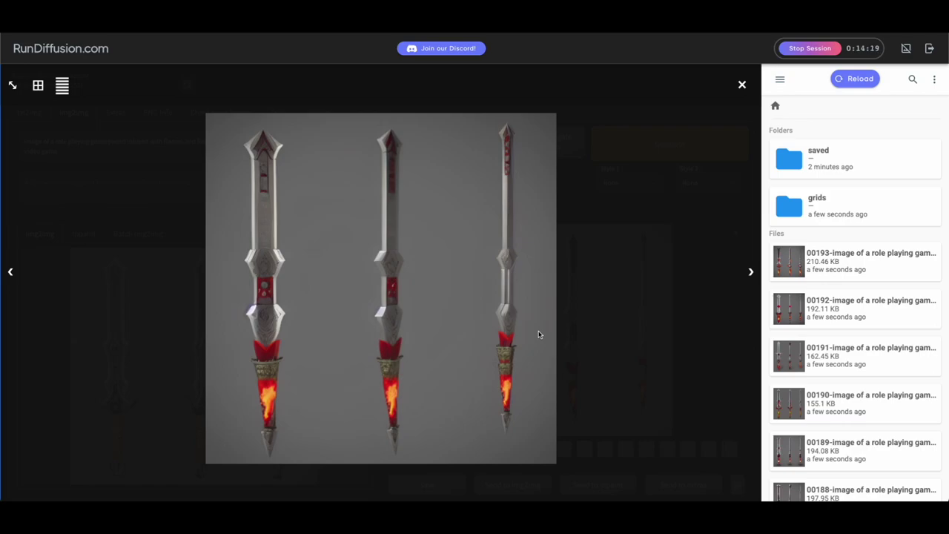
key(Right)
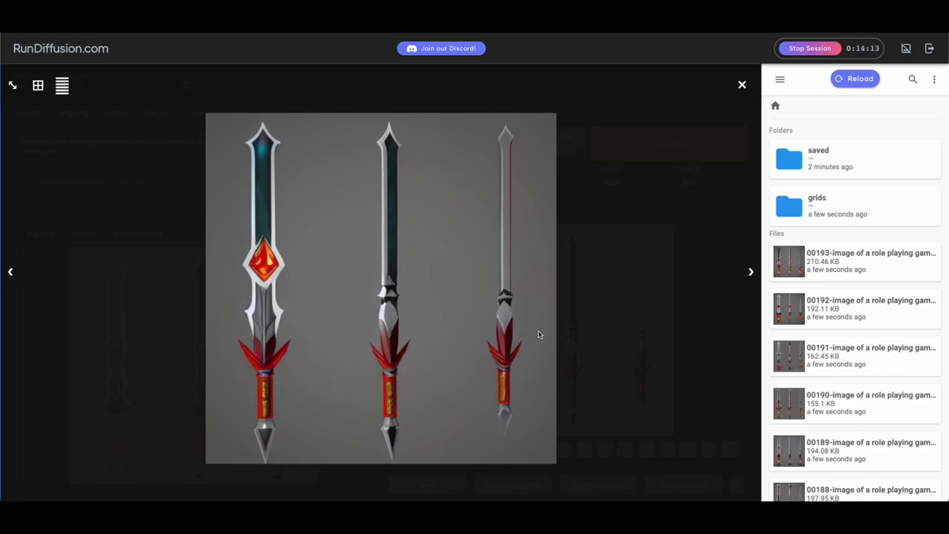
key(Right)
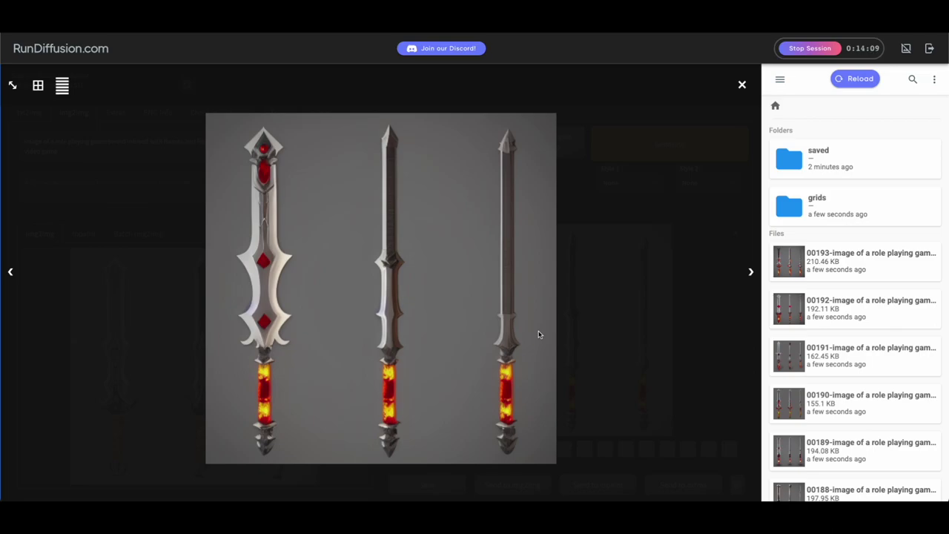
key(Right)
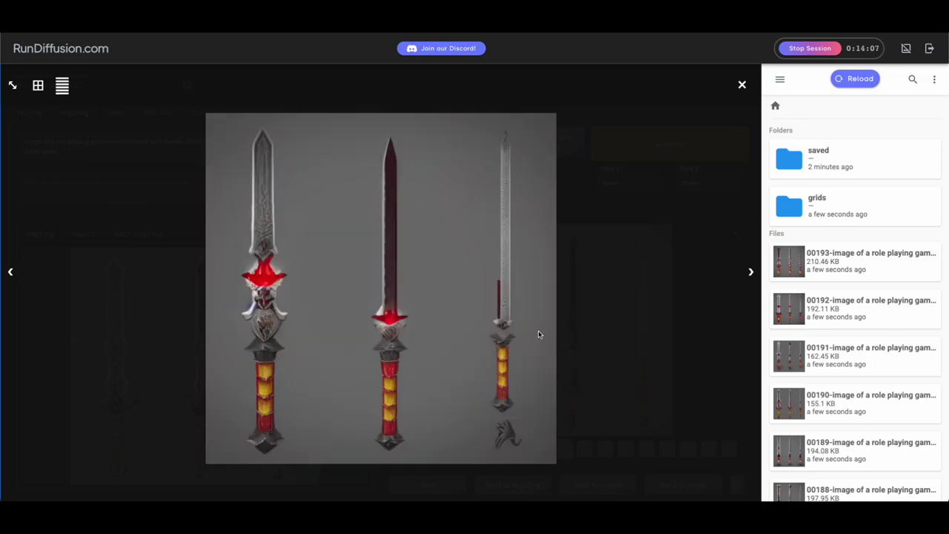
key(Right)
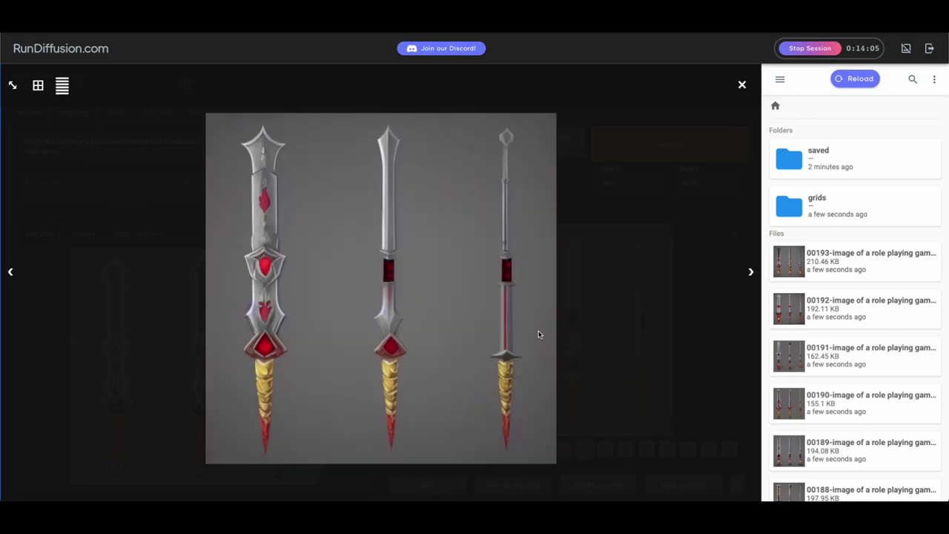
key(Right)
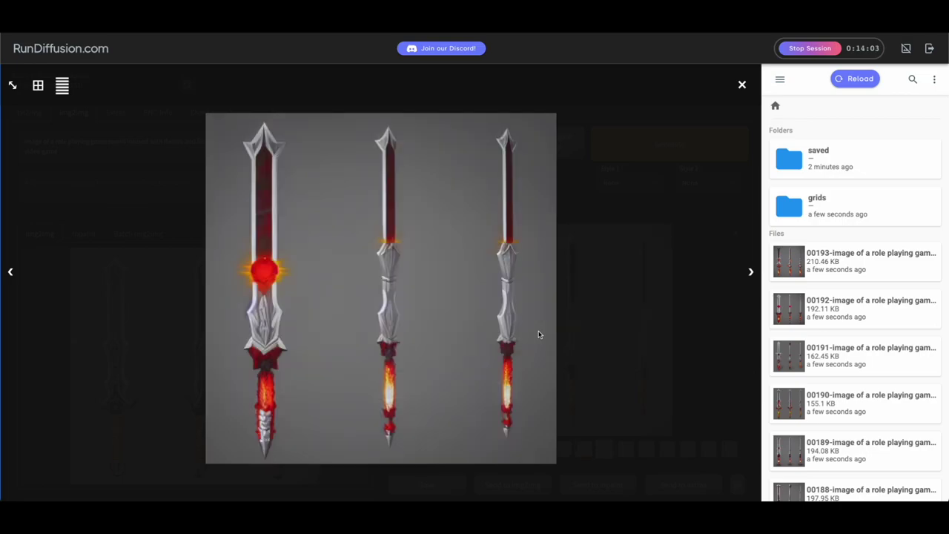
key(Right)
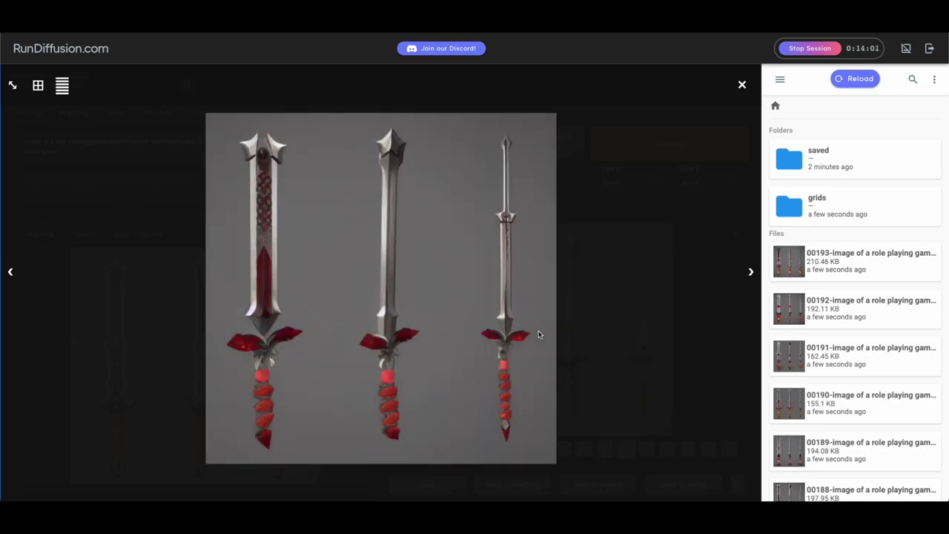
key(Right)
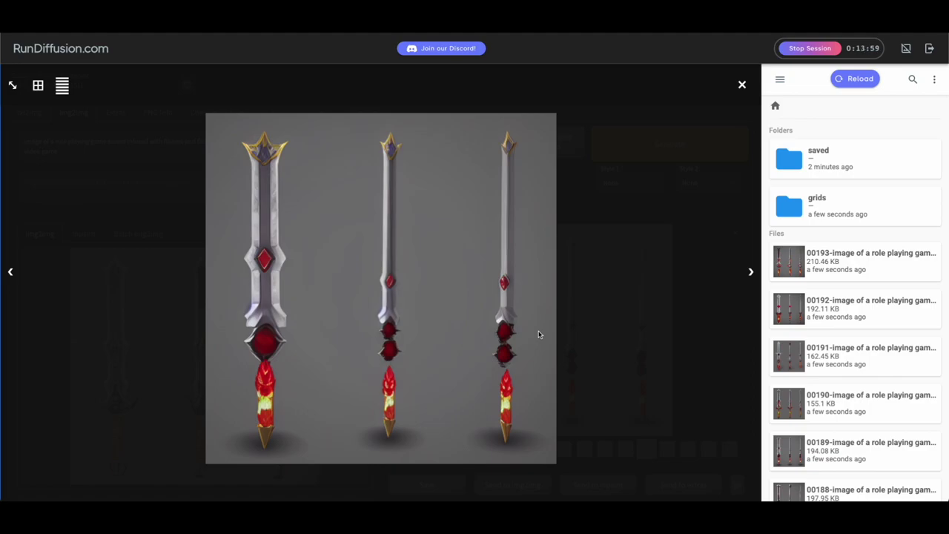
key(Right)
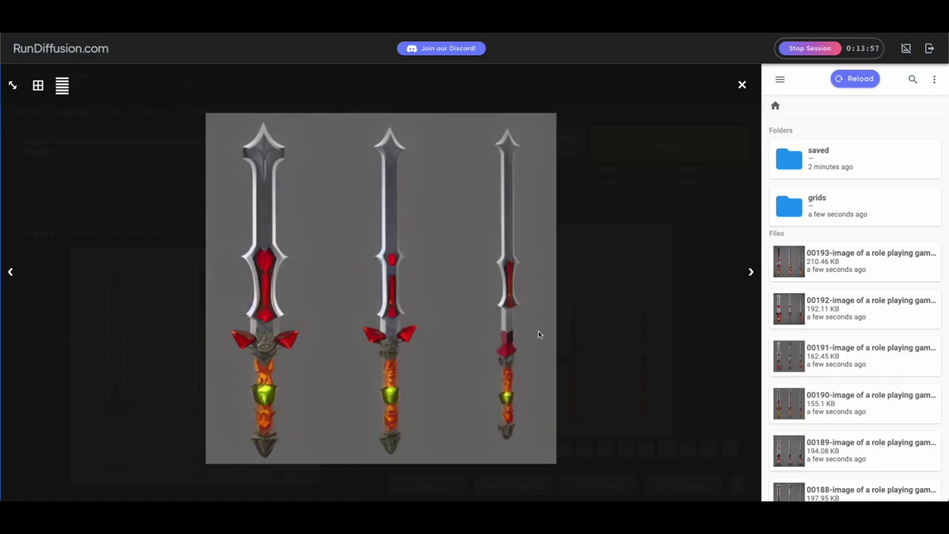
key(Right)
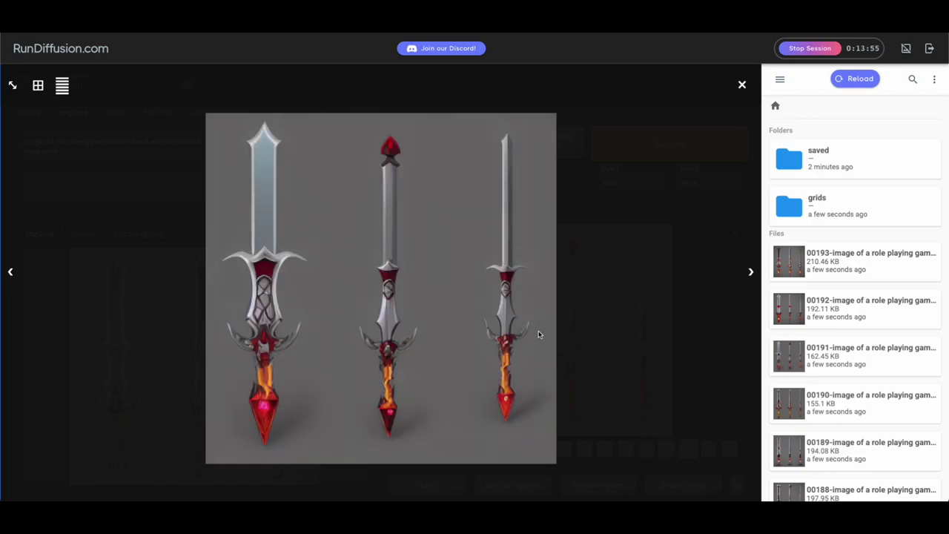
key(Right)
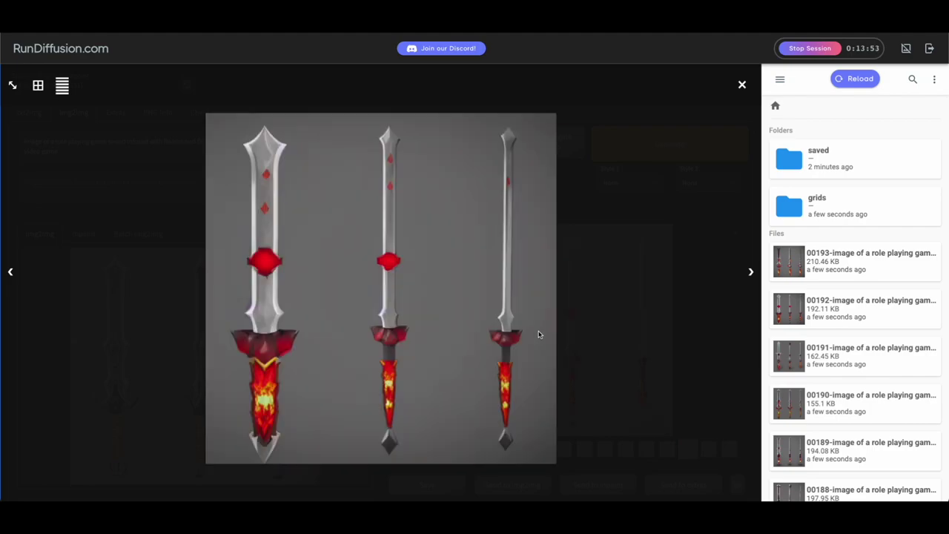
key(Right)
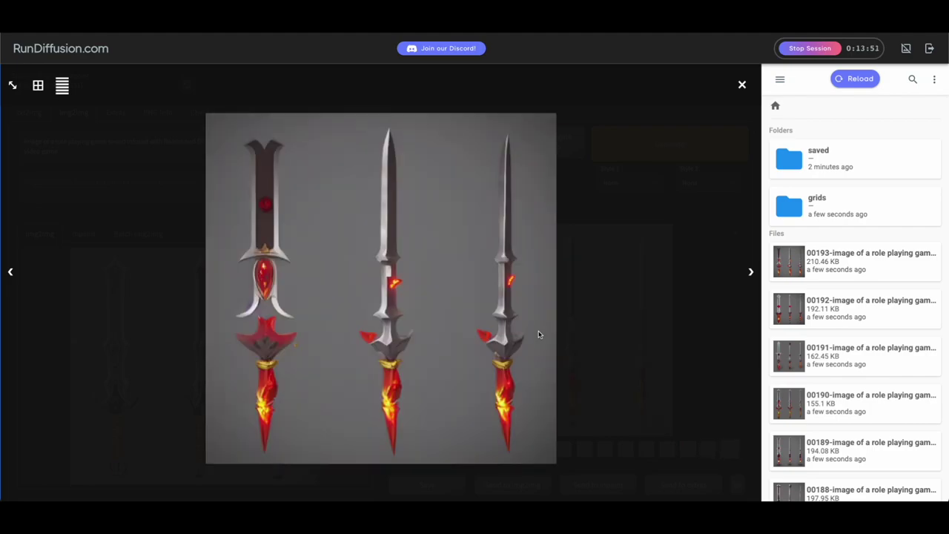
key(Right)
key(Left)
View the grid of all generated swords, browse a few more, and close the viewer.
key(Right)
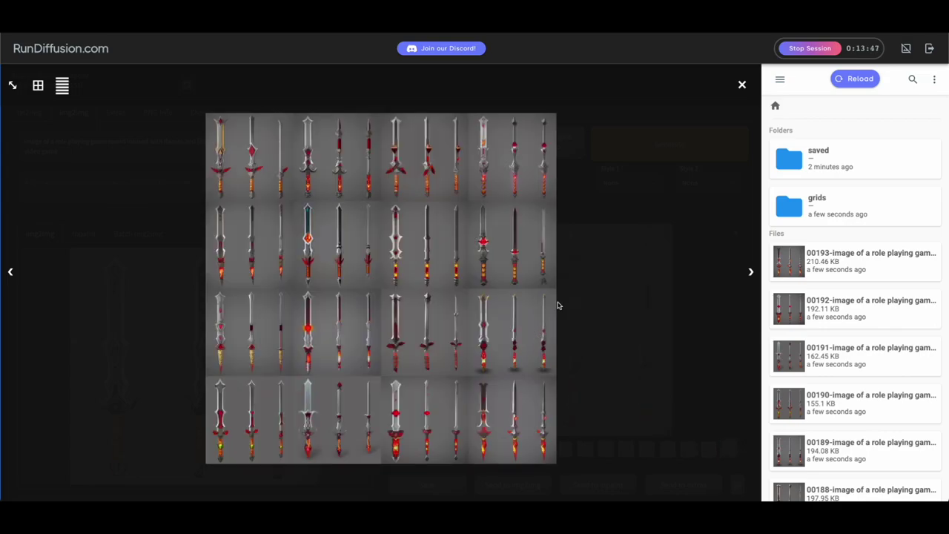
key(Right)
key(Right)
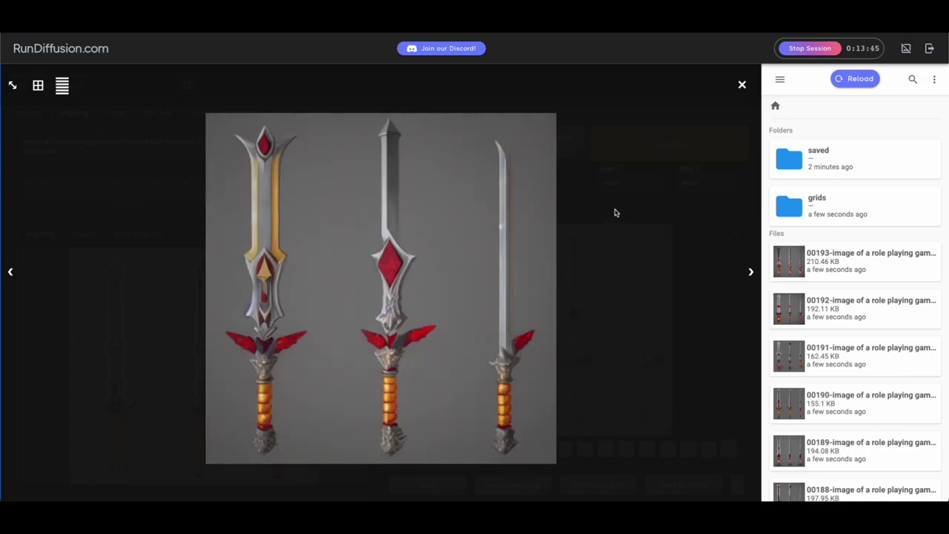
key(Right)
key(Right)
key(Right)
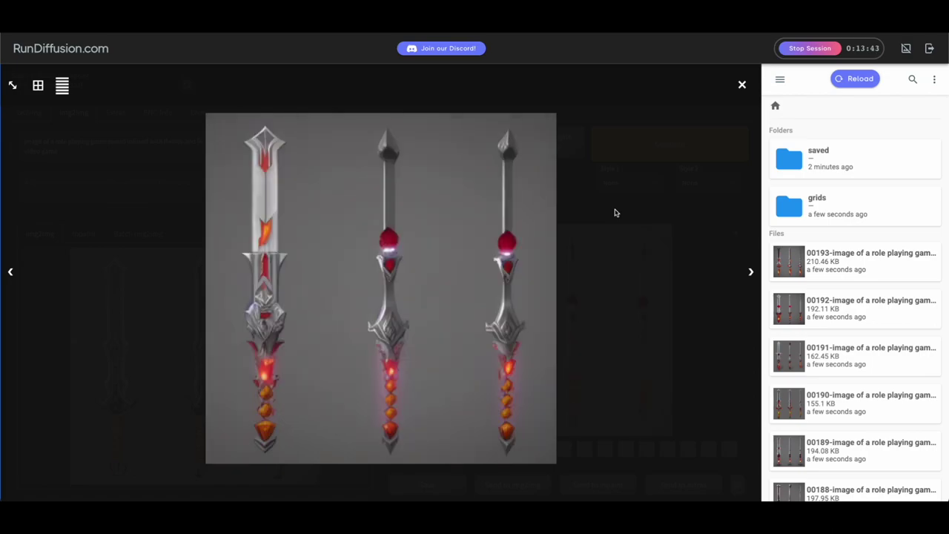
key(Right)
key(Right)
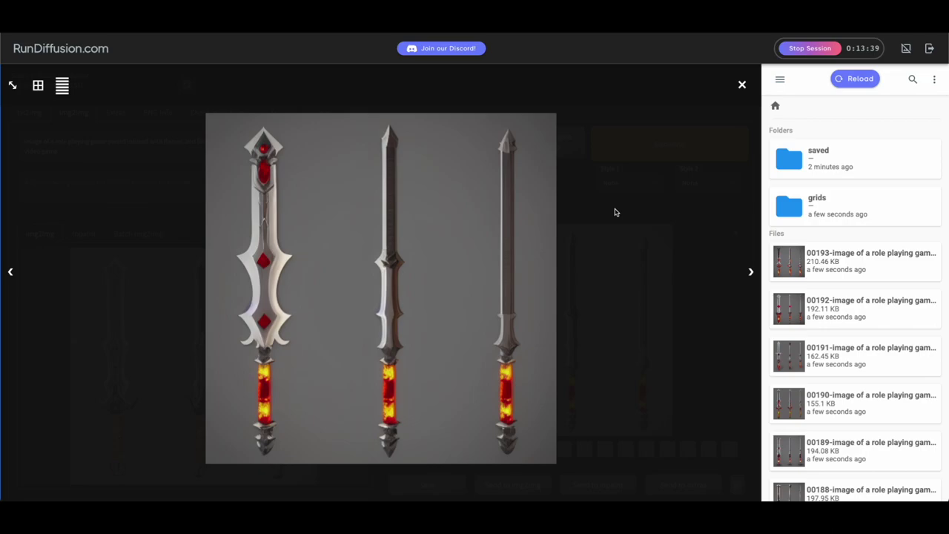
click(615, 212)
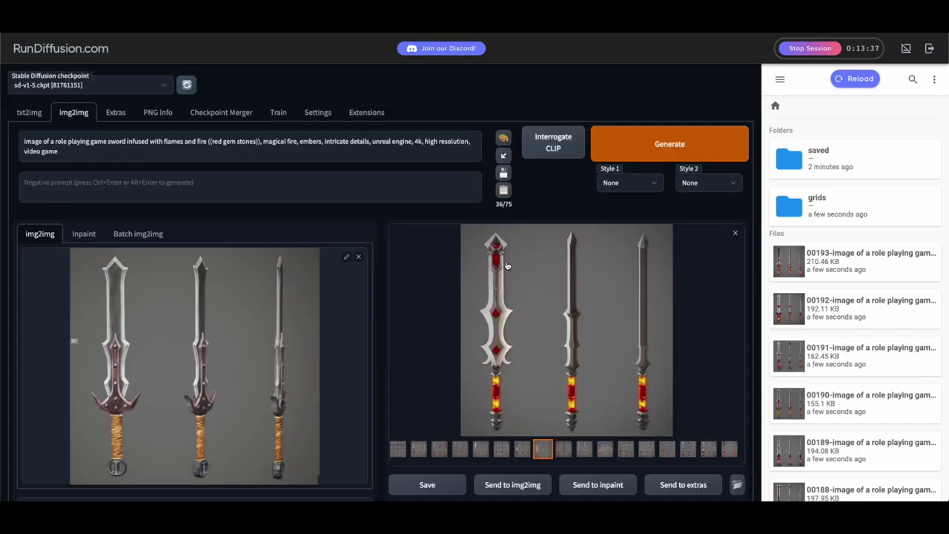
Lower the Denoising strength slider from 0.55 to 0.35.
scroll(449, 299, down, 3)
scroll(449, 300, down, 5)
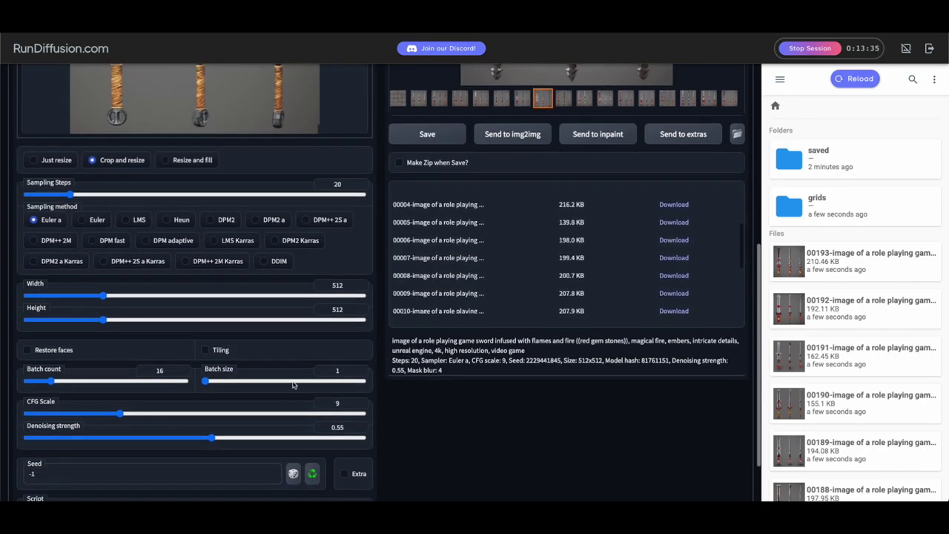
drag(212, 438, 146, 438)
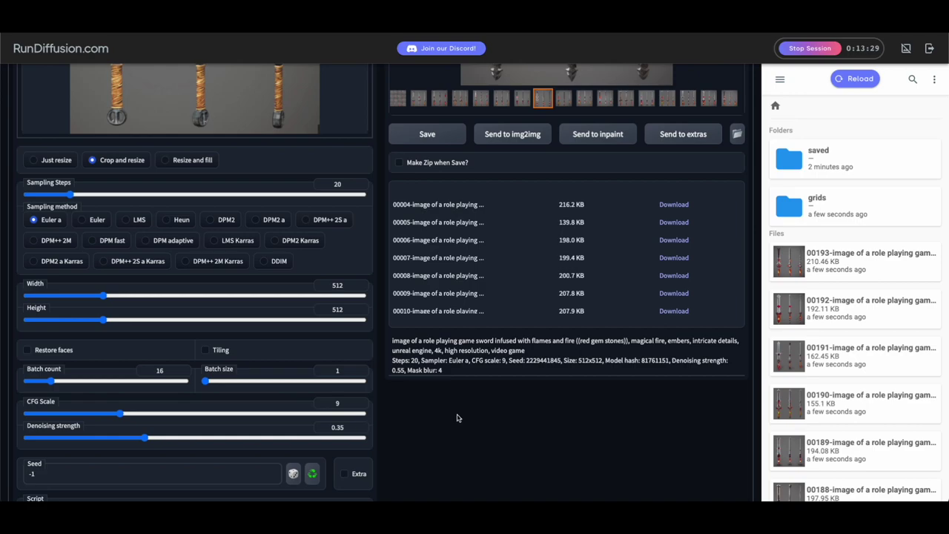
scroll(473, 429, up, 1)
scroll(473, 428, up, 4)
Generate a new batch of sword variations at 0.35 denoising.
scroll(511, 400, down, 3)
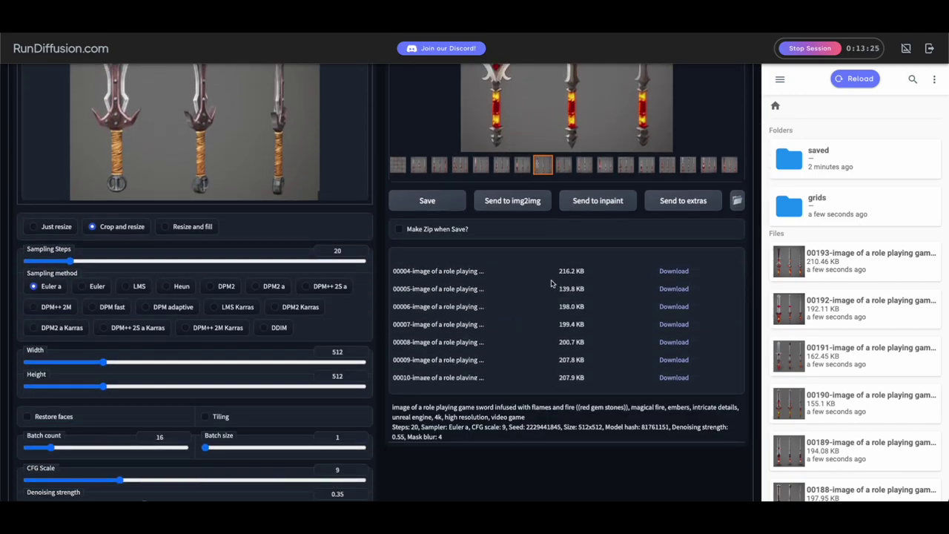
scroll(548, 290, down, 3)
scroll(548, 290, up, 6)
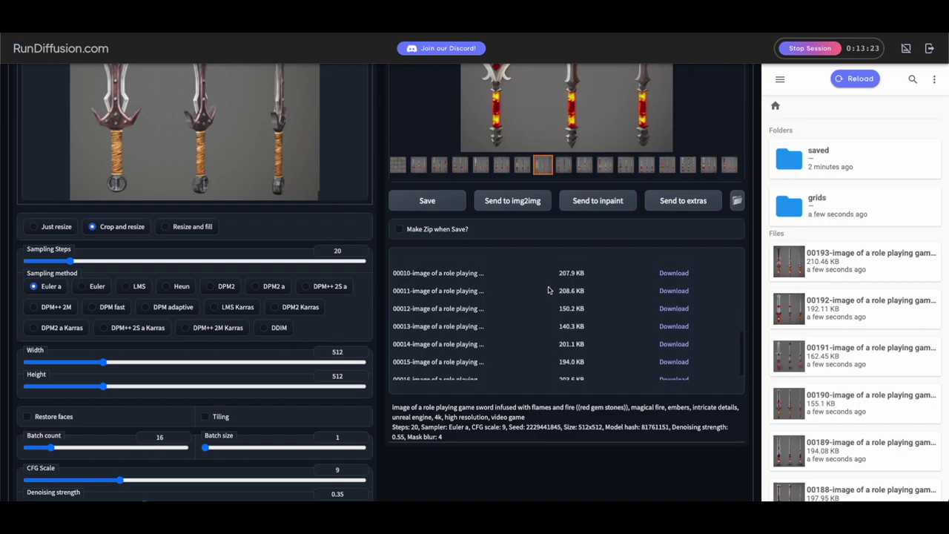
scroll(548, 290, up, 5)
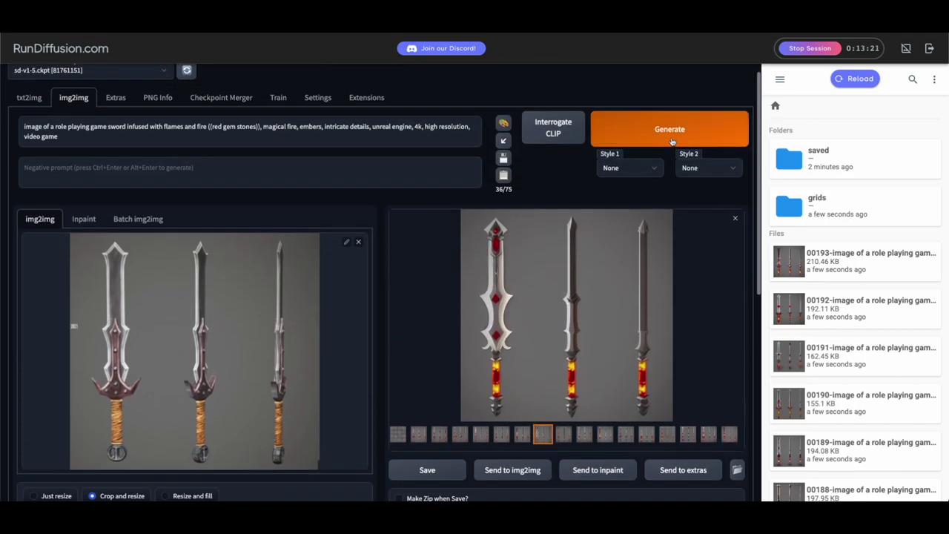
click(669, 130)
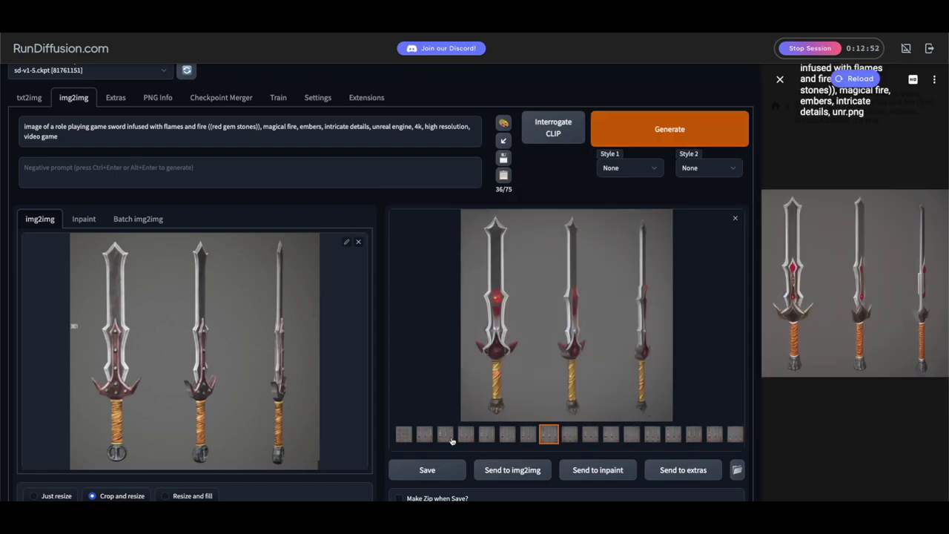
Preview the 0.35-denoising results full screen, including the 16-sword grid, then close the viewer.
click(420, 435)
click(562, 330)
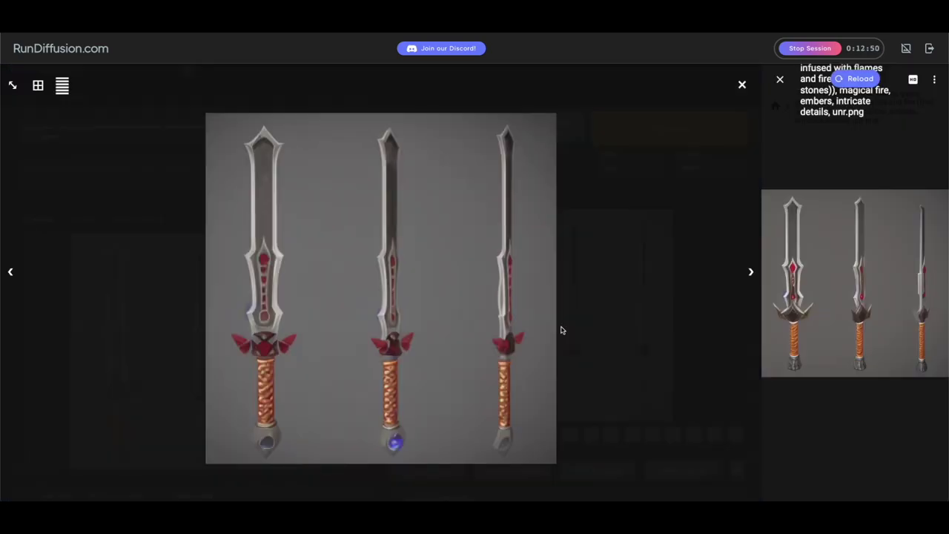
click(586, 328)
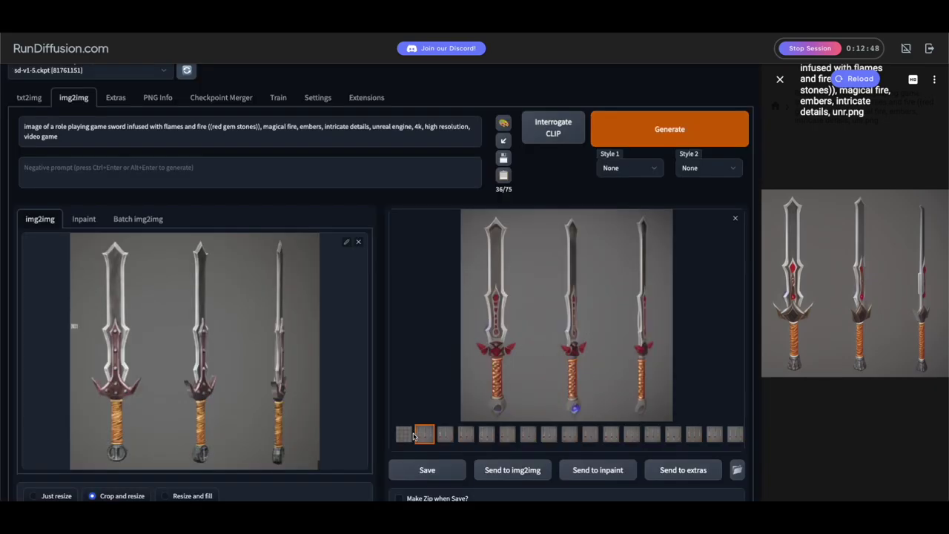
click(511, 356)
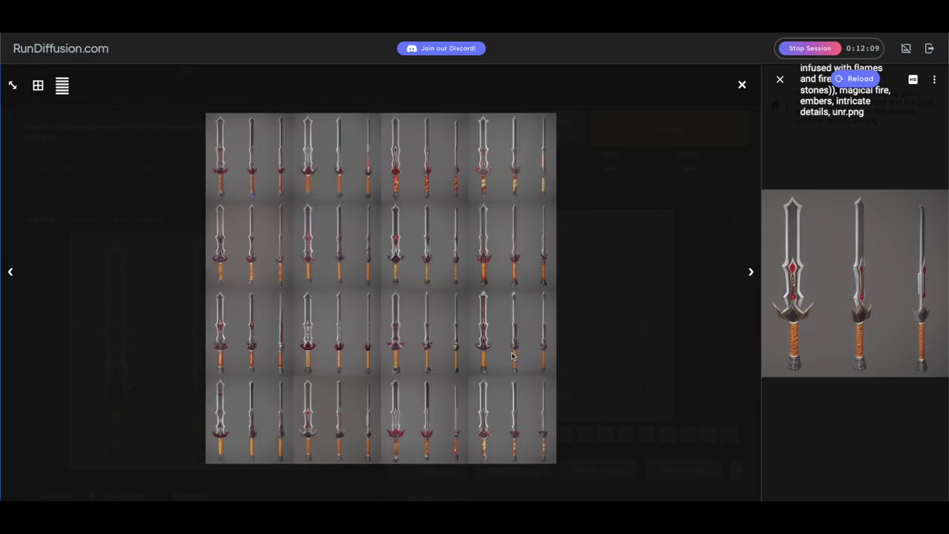
click(635, 295)
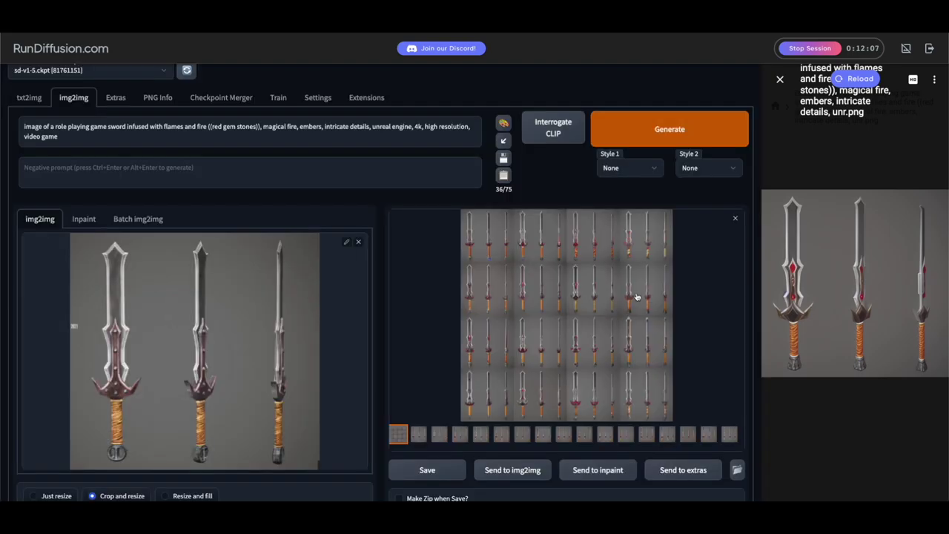
In the prompt, replace 'flames and fire' with 'ice and'.
click(180, 126)
double_click(175, 126)
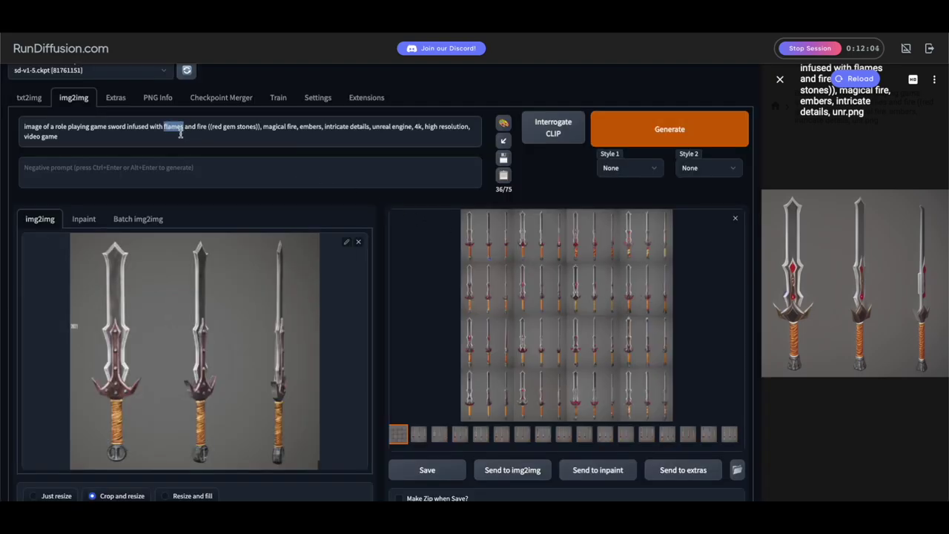
text(ice)
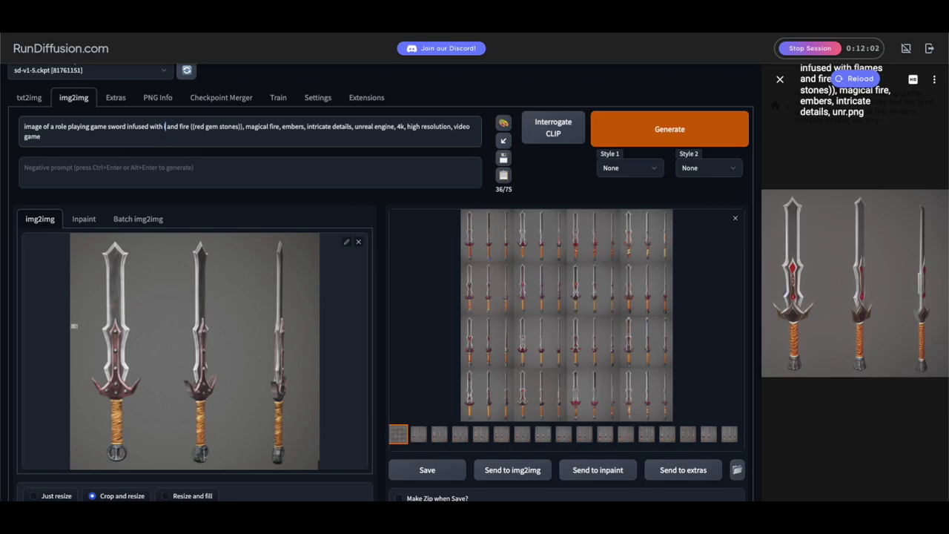
key(ctrl+shift+Right)
key(ctrl+shift+Right)
key(BackSpace)
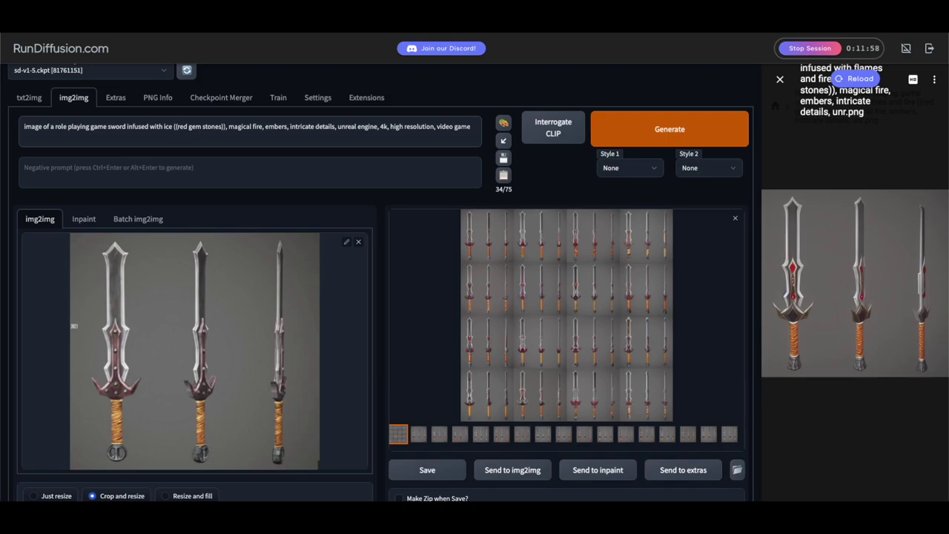
key(ctrl+shift+Right)
key(Left)
text(and)
Change 'red' to 'blue' and 'magical fire' to 'magical ice crystals', then generate.
key(ctrl+shift+Right)
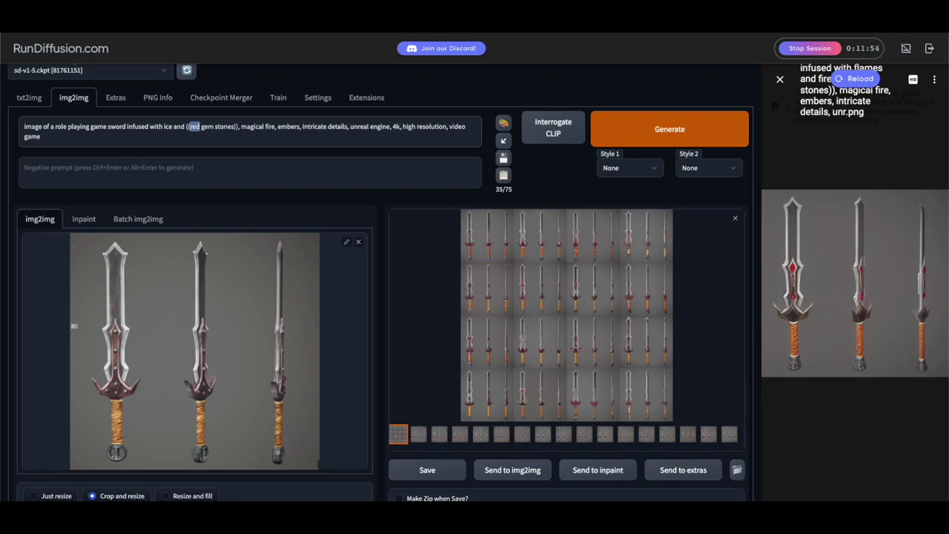
text(blue)
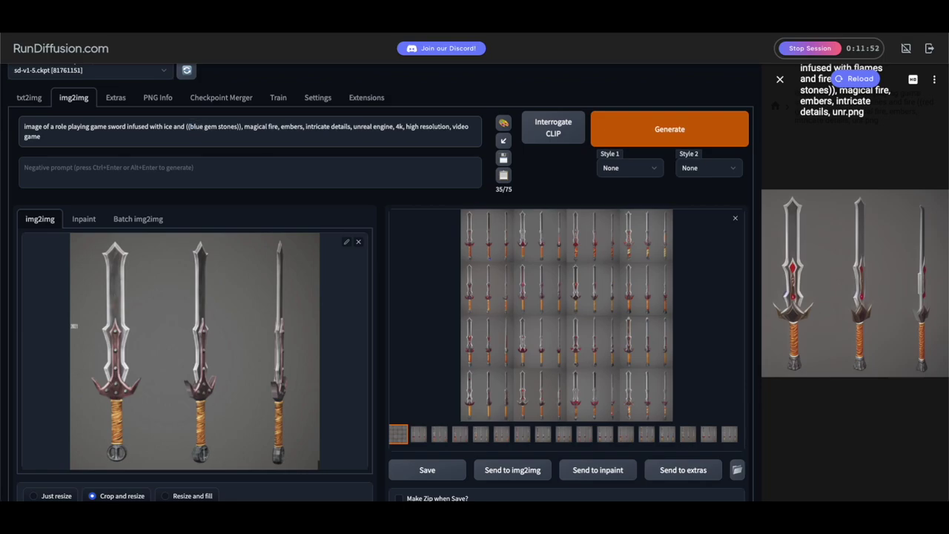
key(ctrl+Right)
key(ctrl+Right)
key(ctrl+Right)
key(ctrl+Right)
key(ctrl+shift+Right)
text(ice crystals)
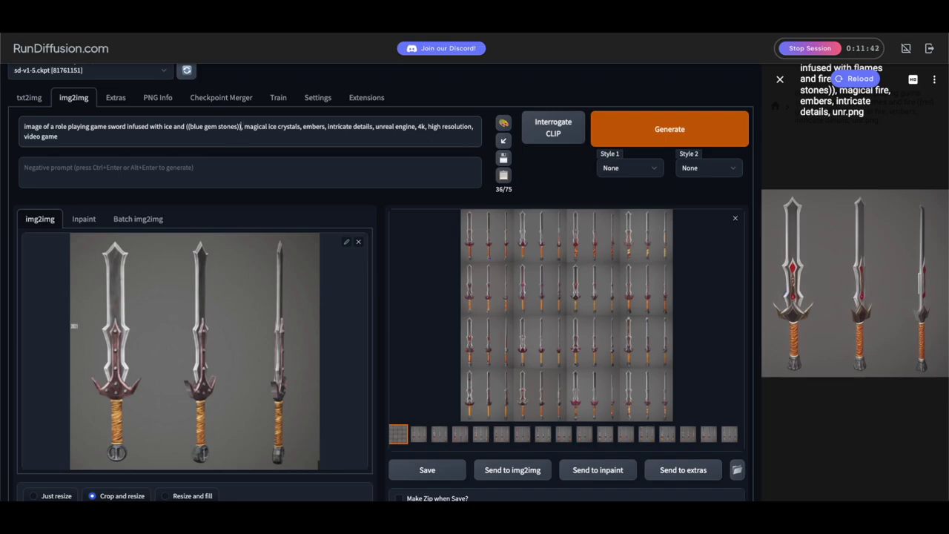
click(596, 132)
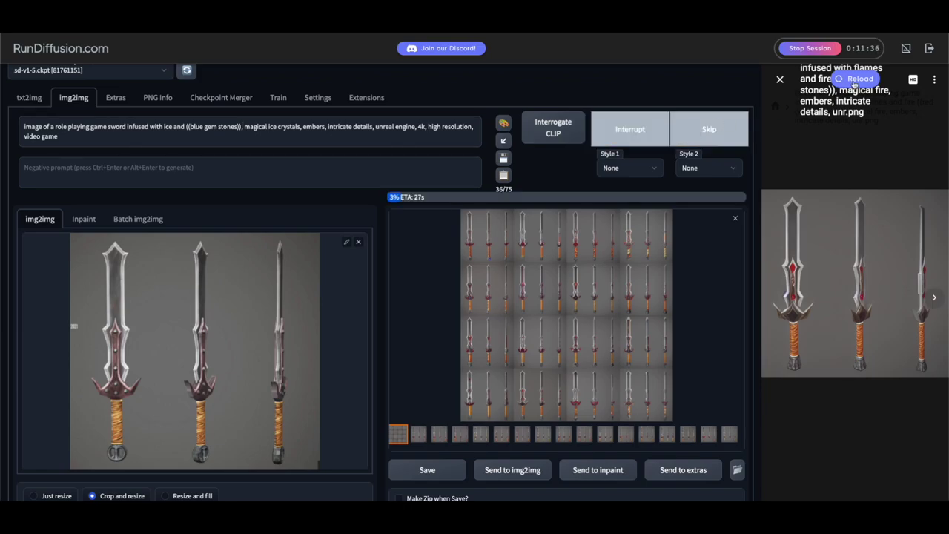
Reload the output file list and preview the newest sword images.
click(854, 81)
click(851, 82)
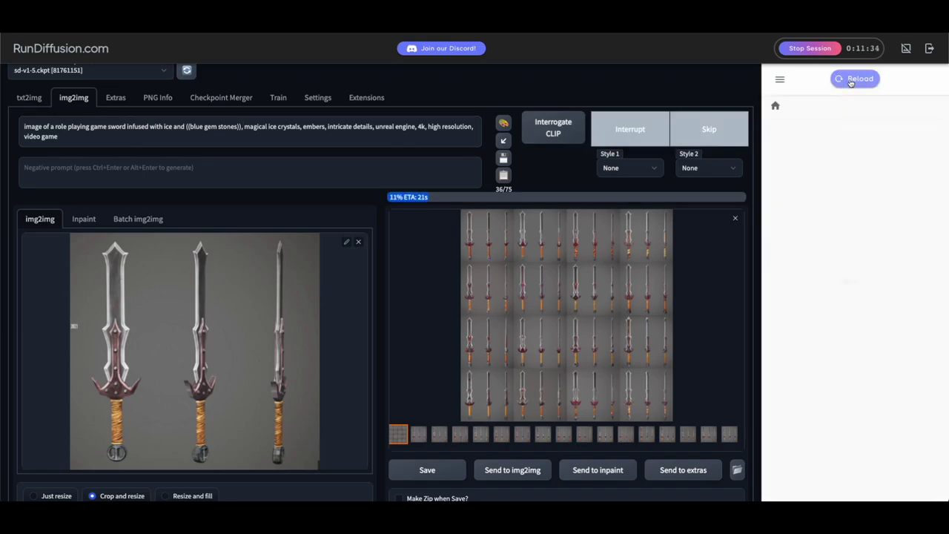
click(851, 81)
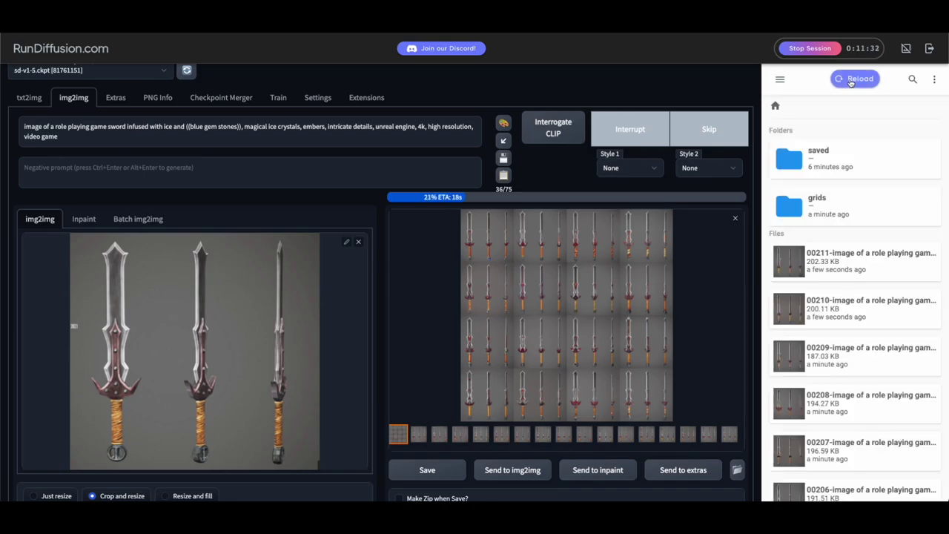
click(852, 252)
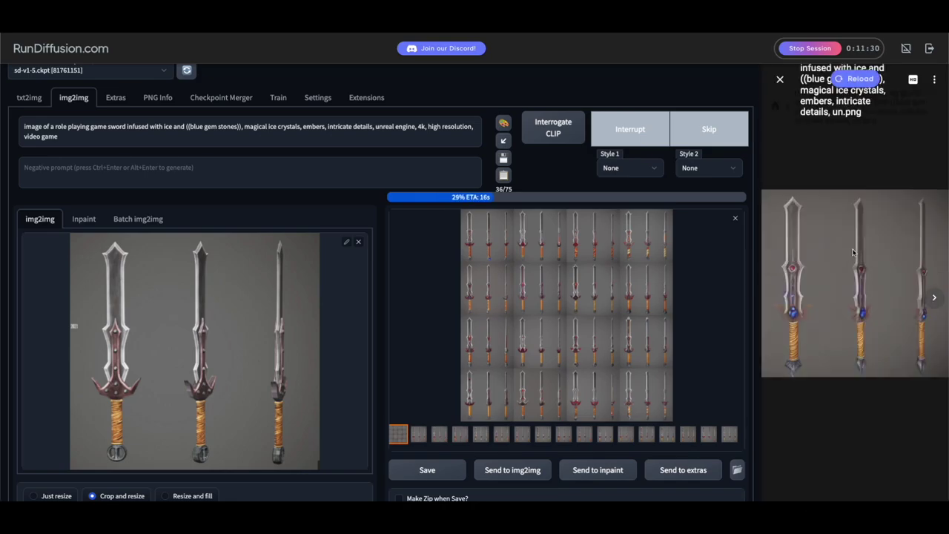
click(935, 298)
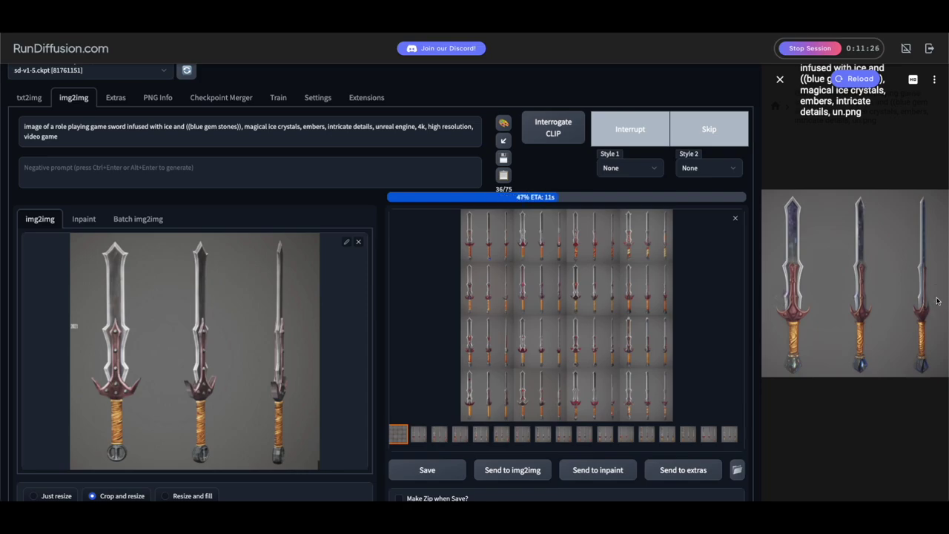
Reload until file 00222 appears, open it, and browse the following blue-gem sword results.
click(855, 79)
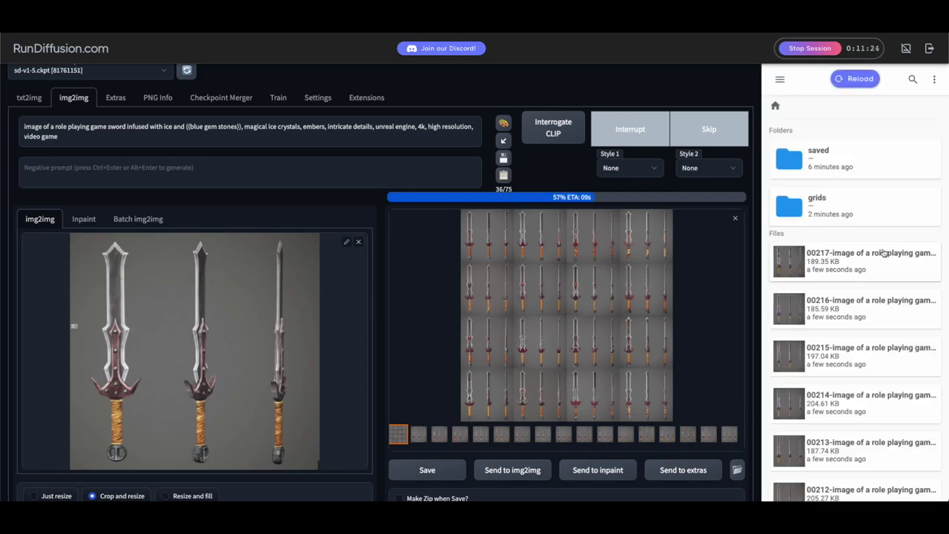
click(860, 78)
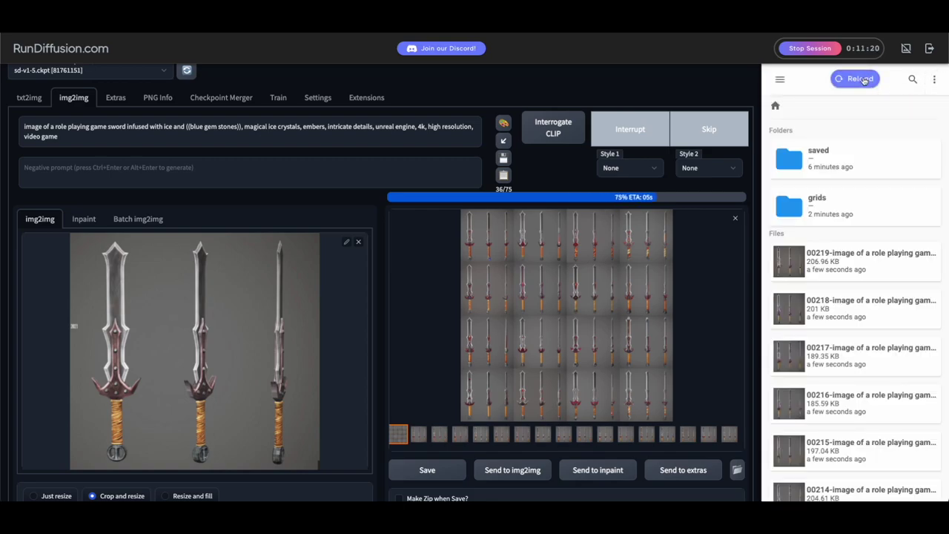
click(862, 79)
click(862, 79)
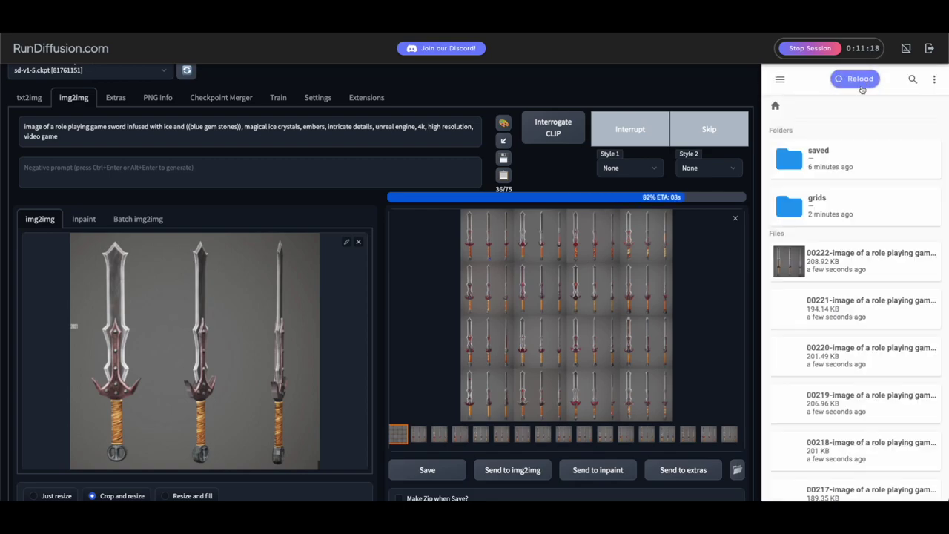
click(851, 273)
double_click(851, 272)
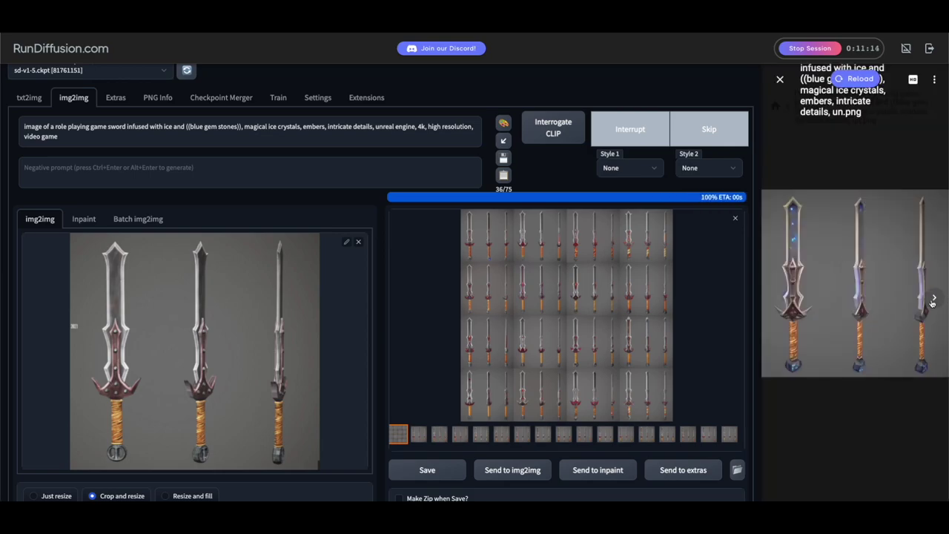
click(934, 299)
click(933, 300)
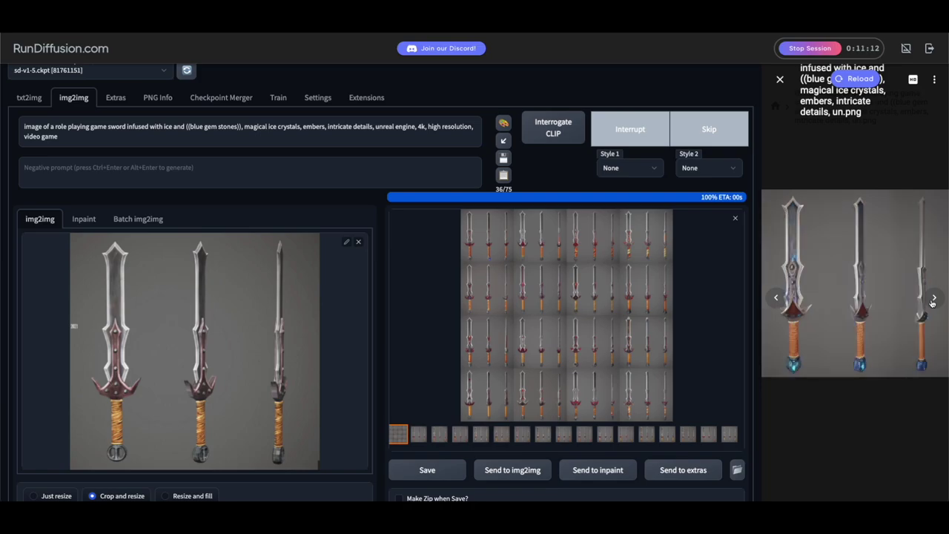
click(933, 300)
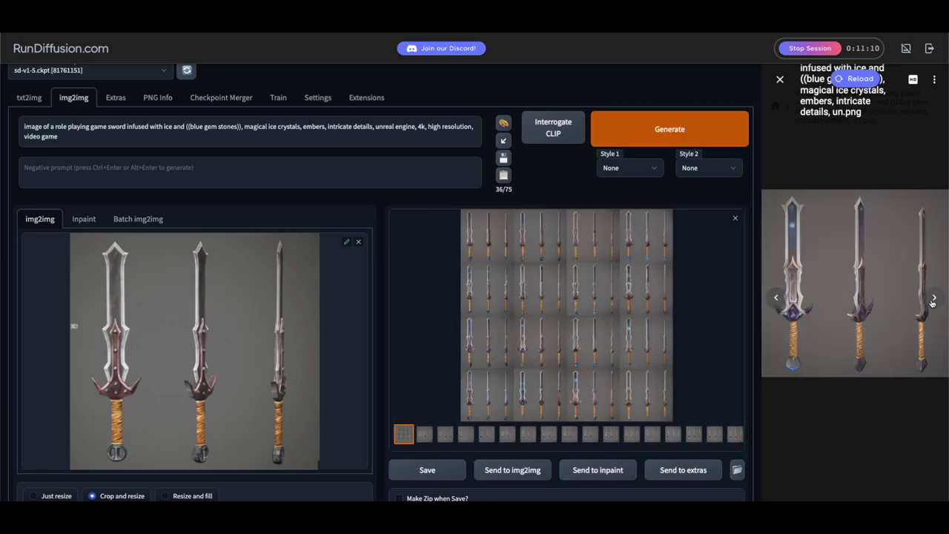
click(572, 312)
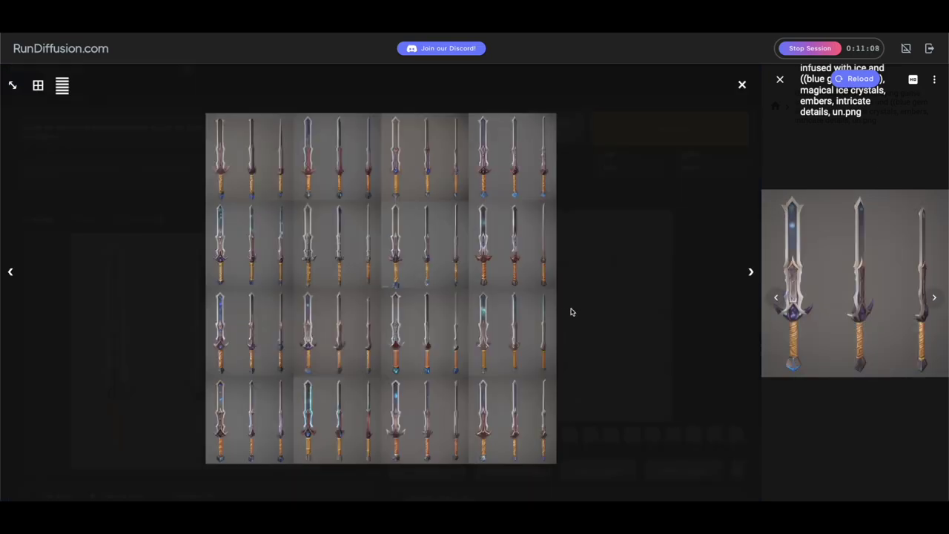
key(Right)
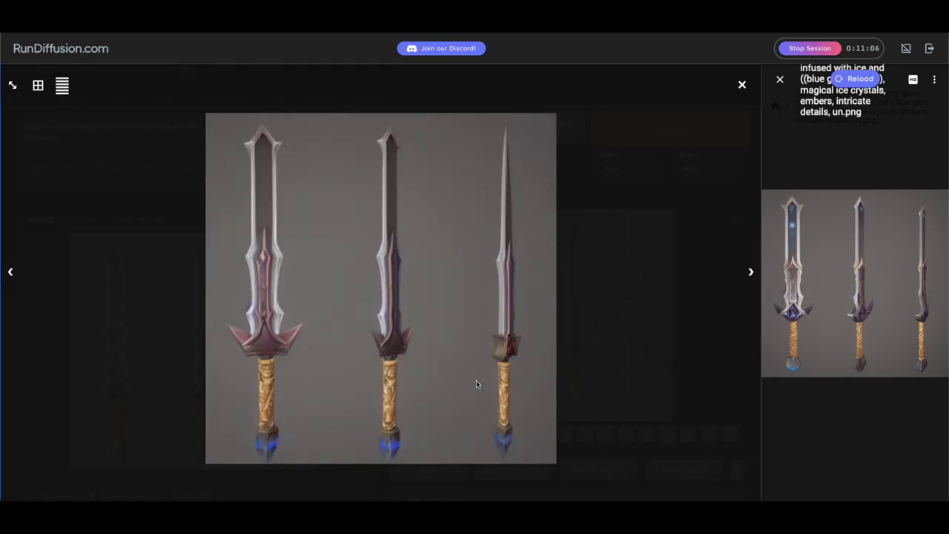
key(Right)
key(Right)
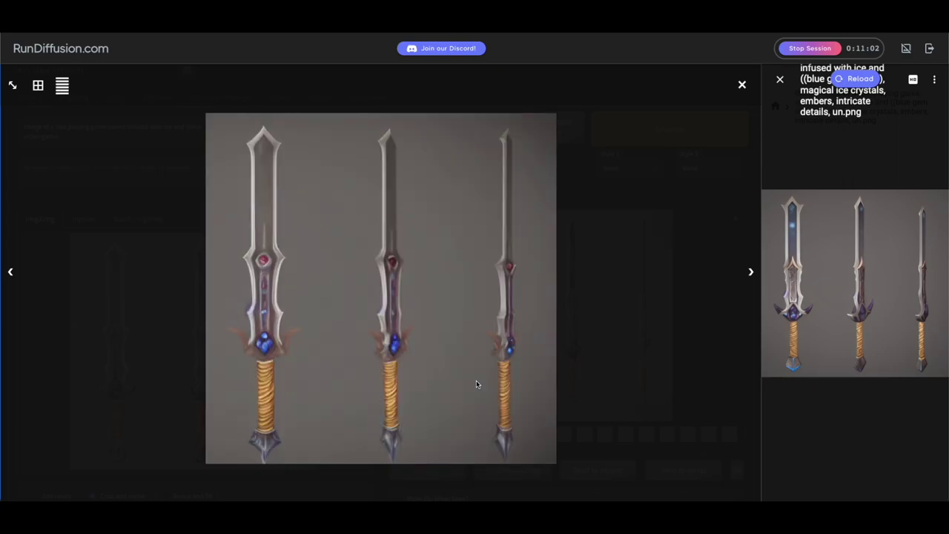
key(Right)
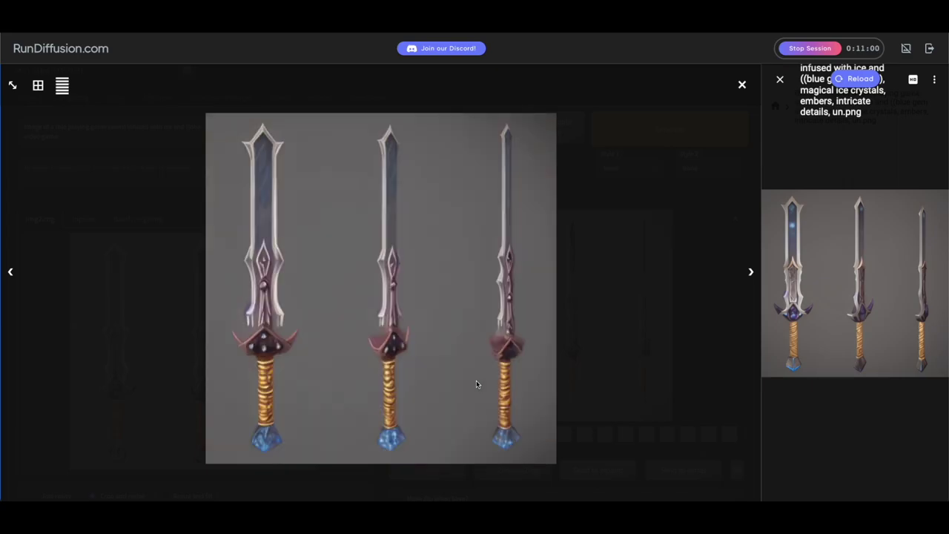
key(Right)
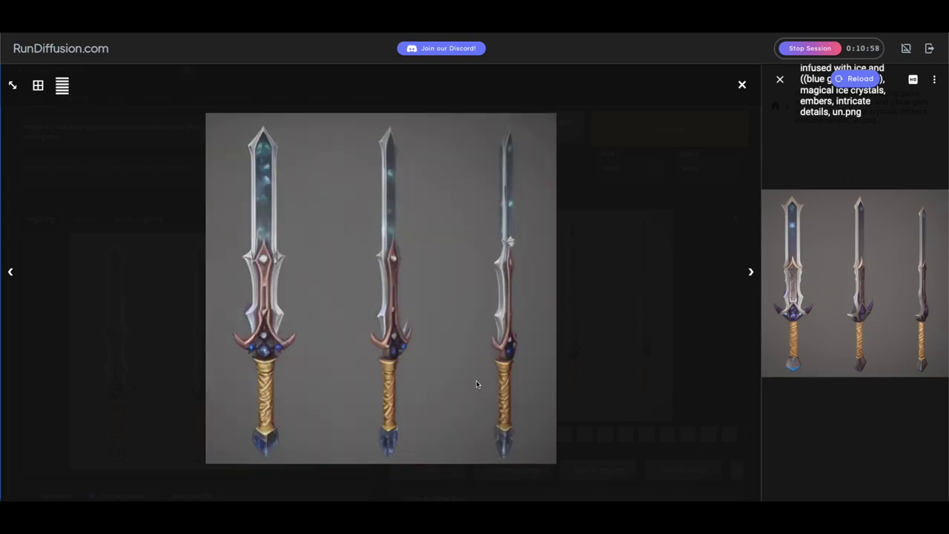
key(Right)
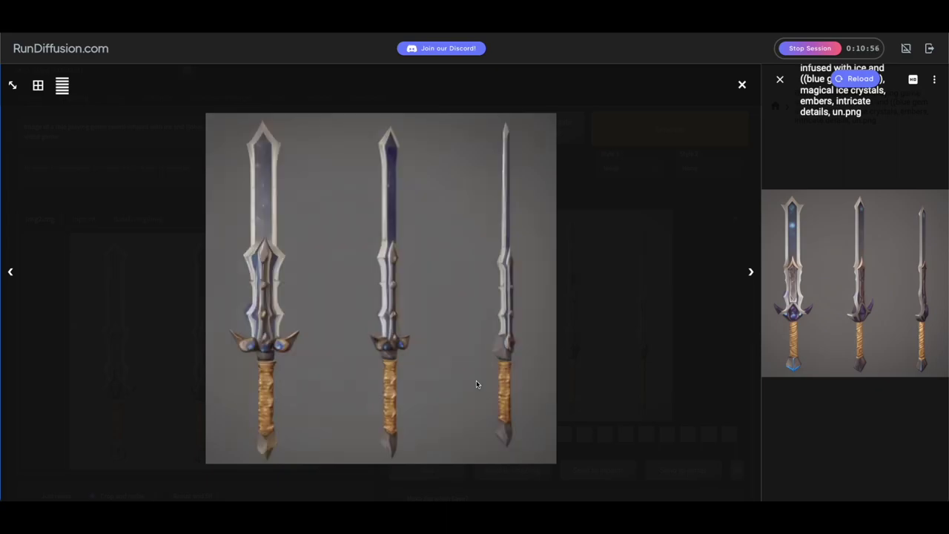
key(Right)
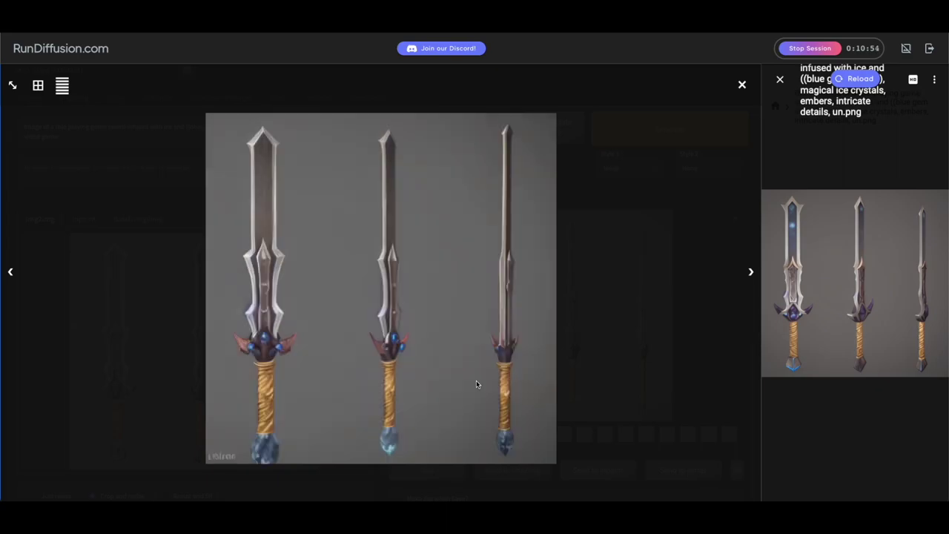
key(Right)
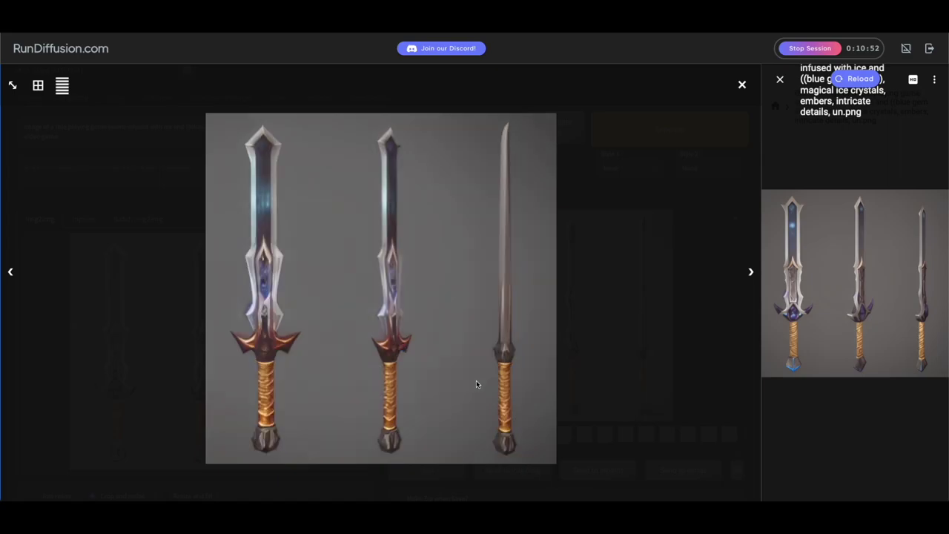
key(Right)
key(Right)
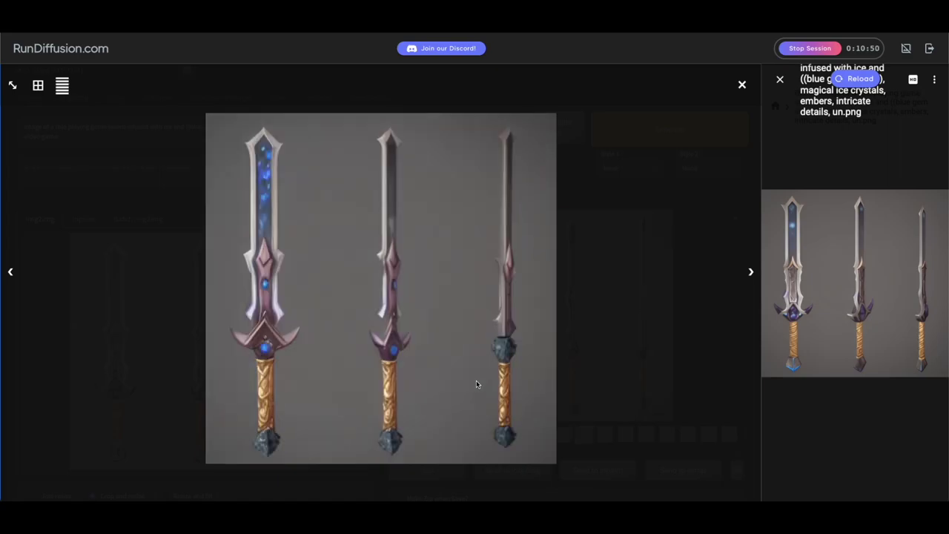
key(Left)
key(Left)
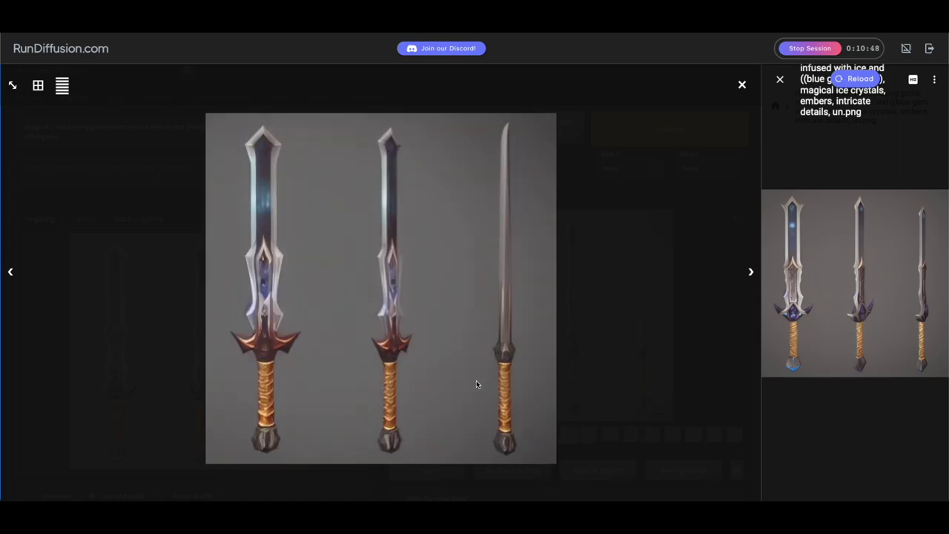
key(Right)
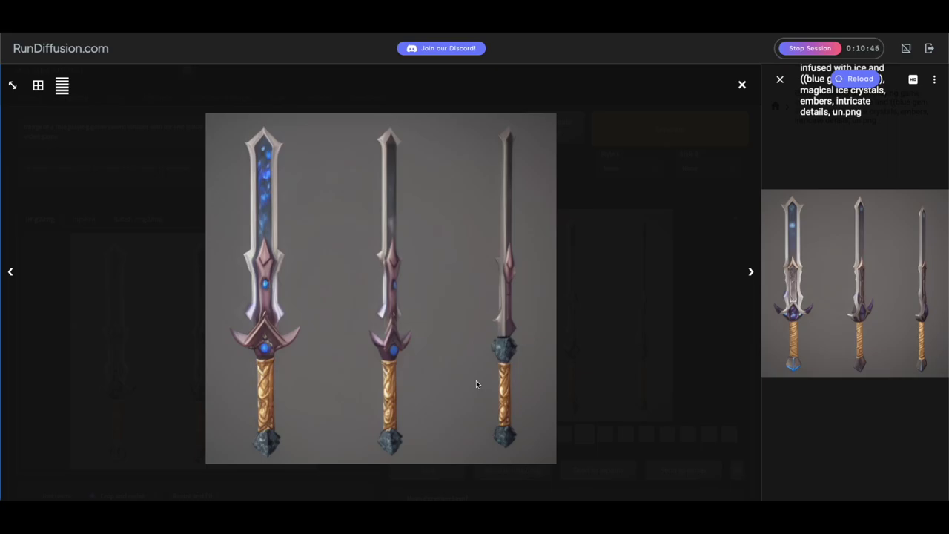
key(Right)
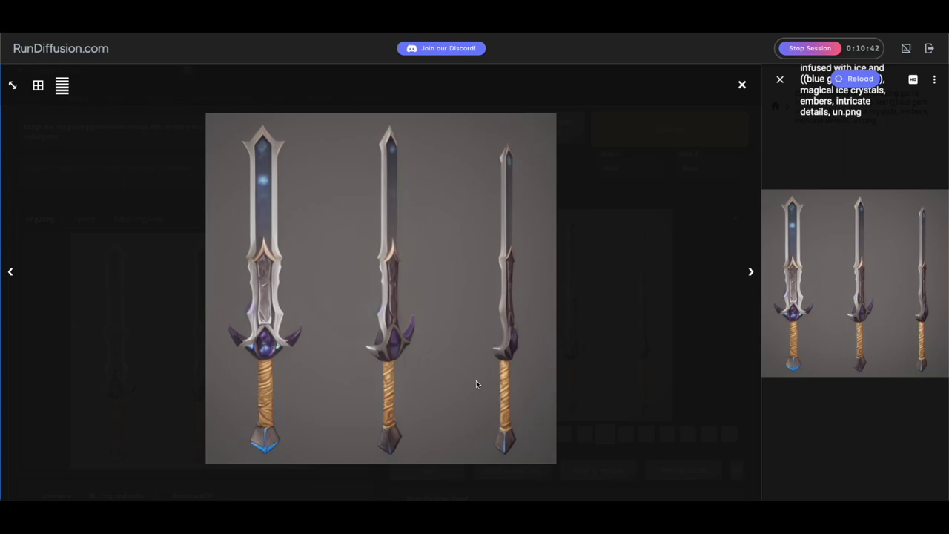
key(Right)
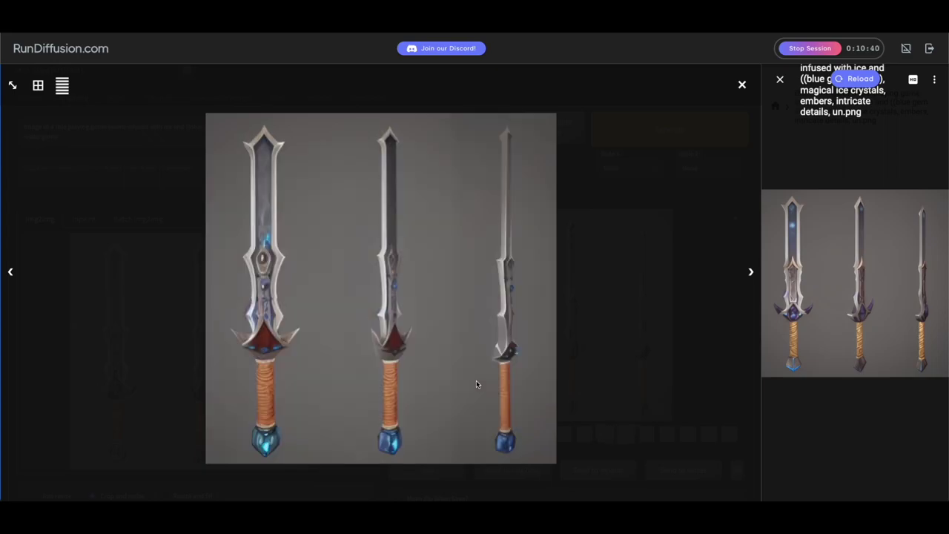
key(Right)
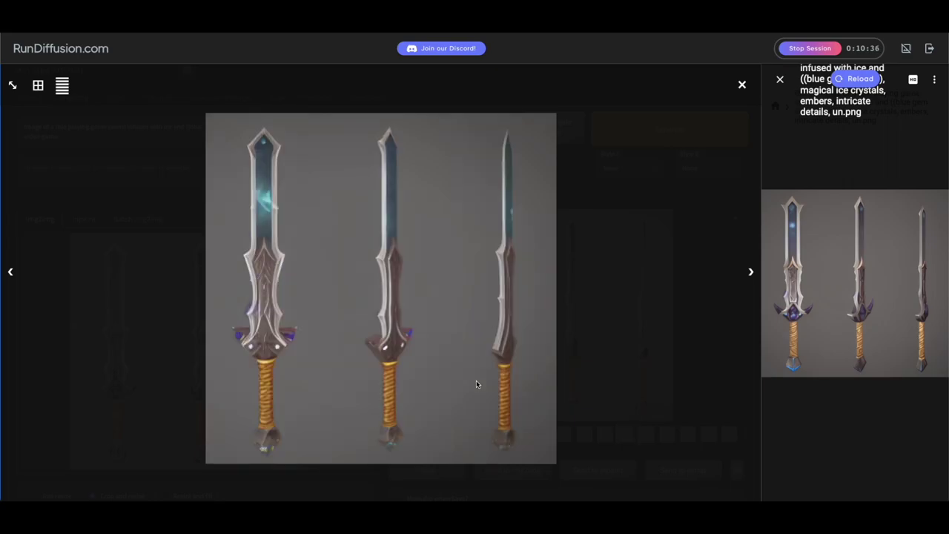
key(Right)
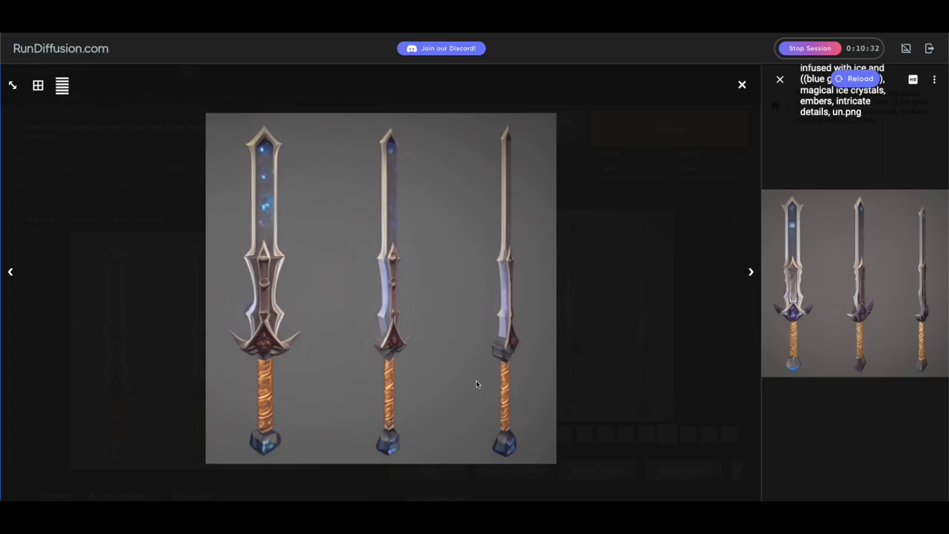
key(Right)
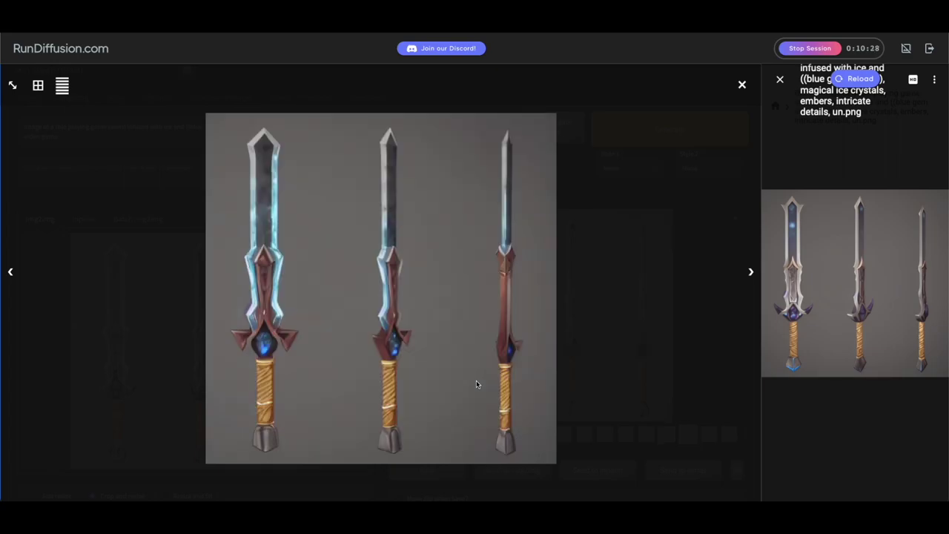
key(Right)
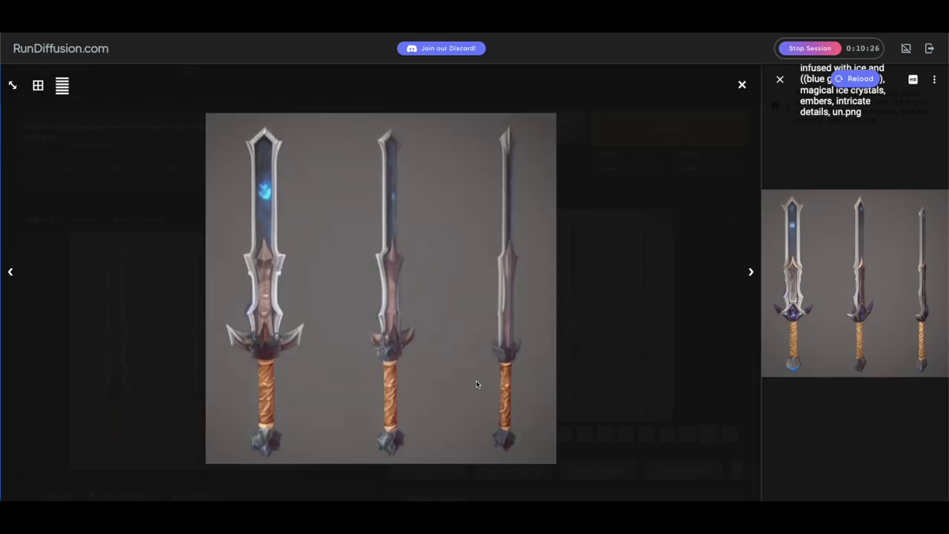
key(Right)
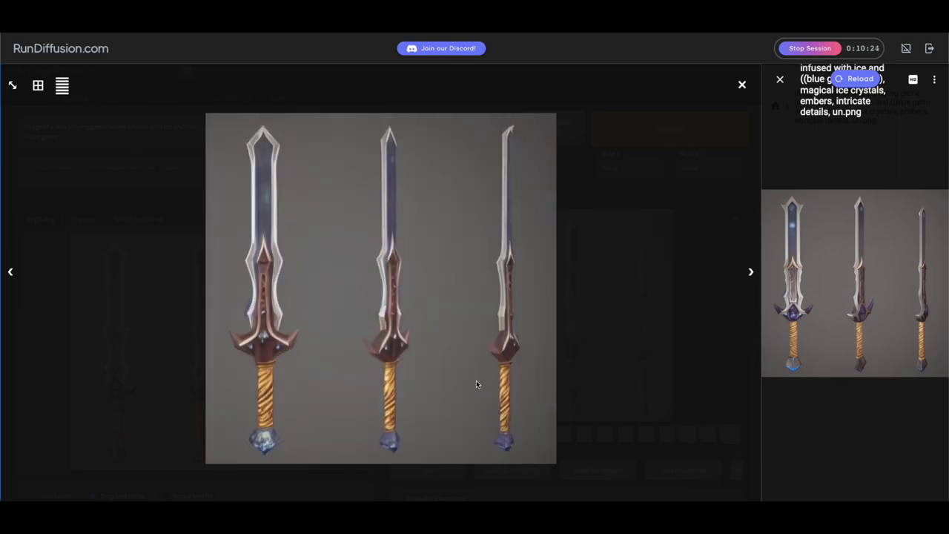
key(Right)
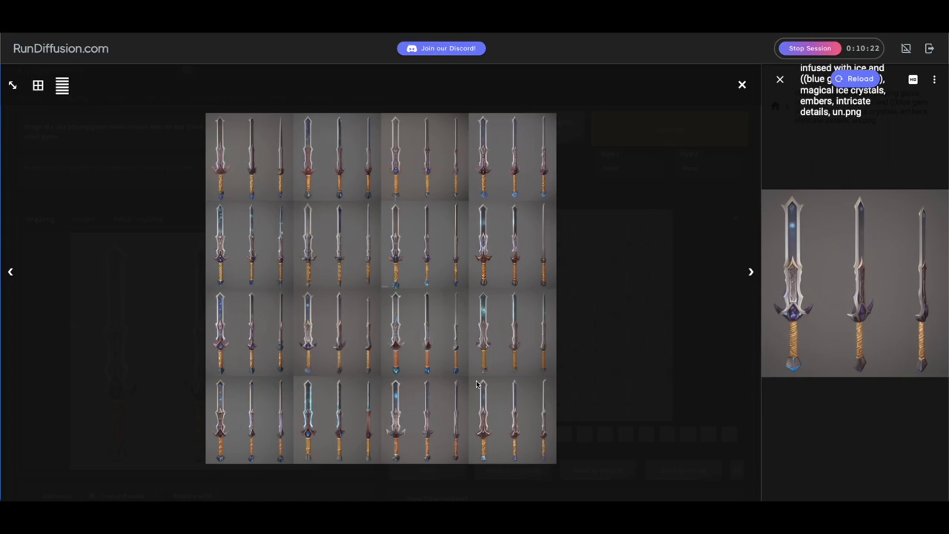
click(590, 323)
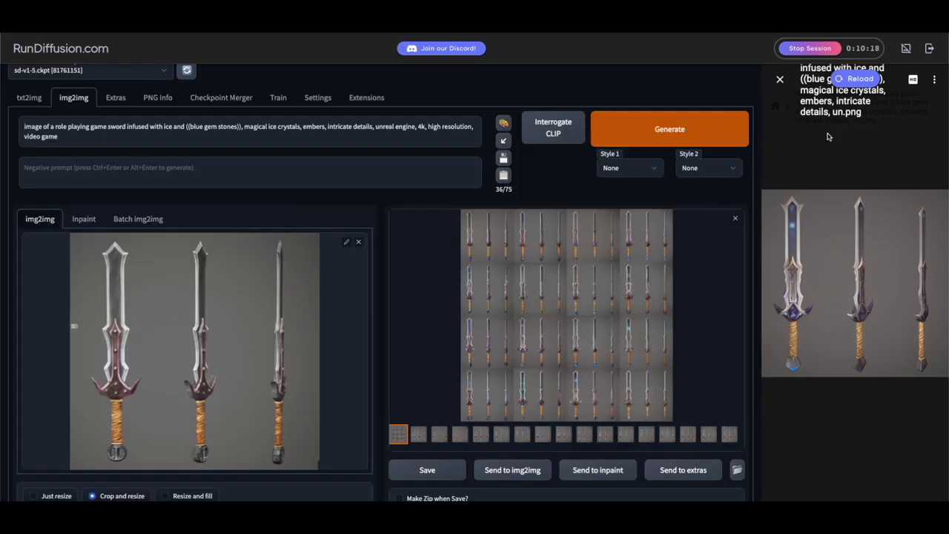
Reload the output folder list and stop the Stable Diffusion session.
click(862, 79)
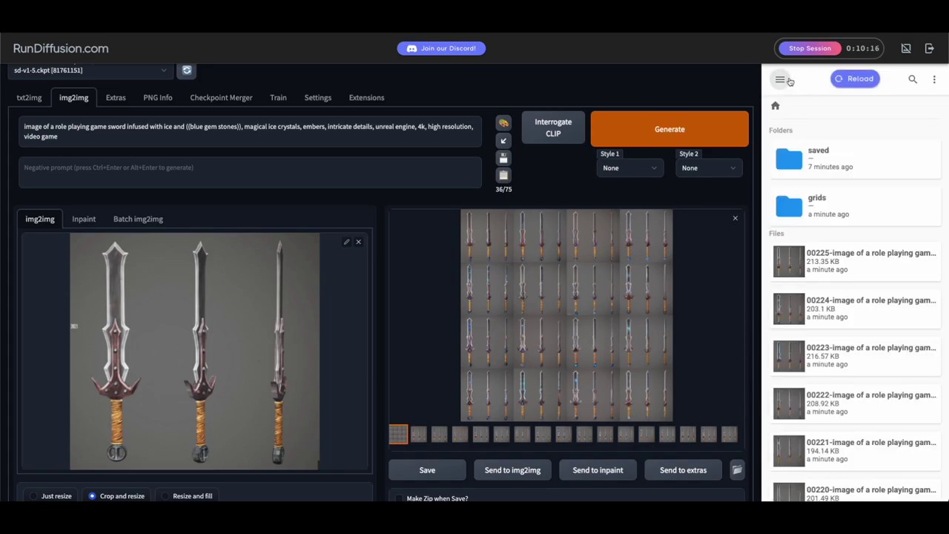
click(810, 48)
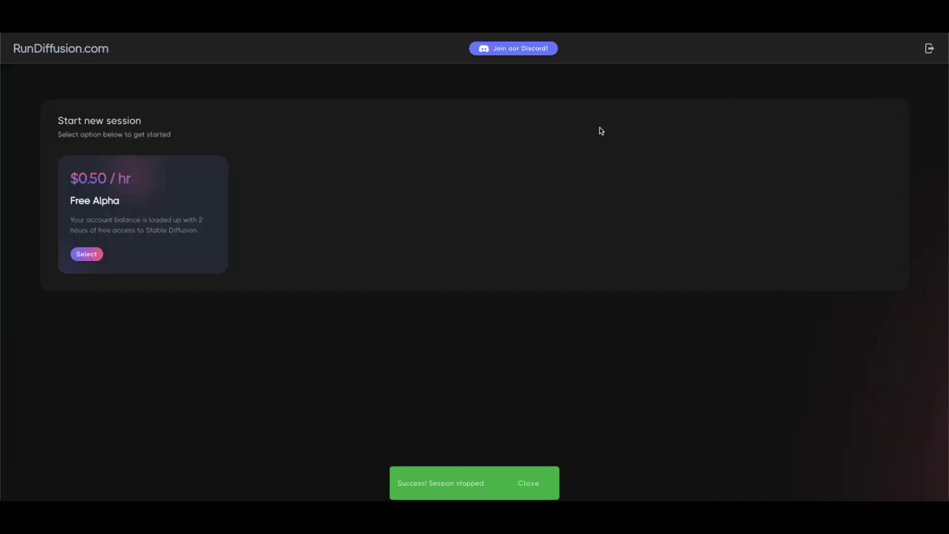